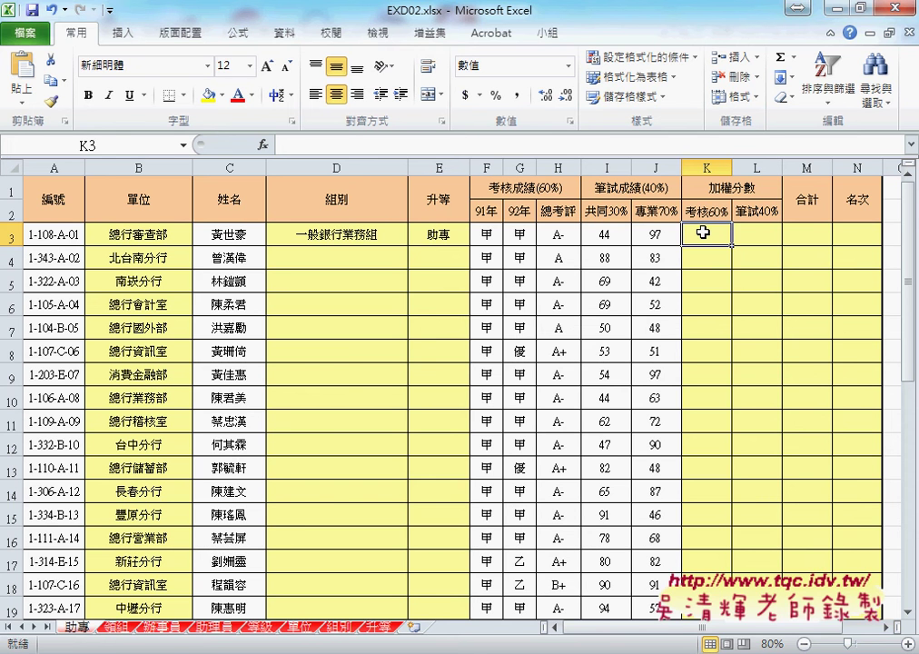
# - Review row 3's yearly grades and A- appraisal grade, then mark the 考績 table on the 等級 sheet
pyautogui.moveTo(487, 234); pyautogui.dragTo(518, 234)
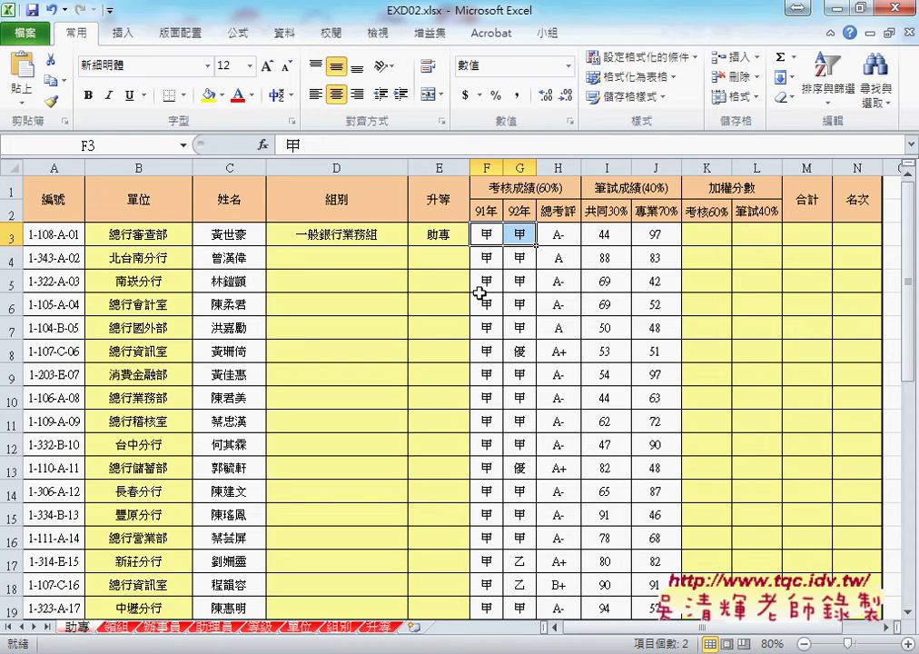
pyautogui.click(566, 238)
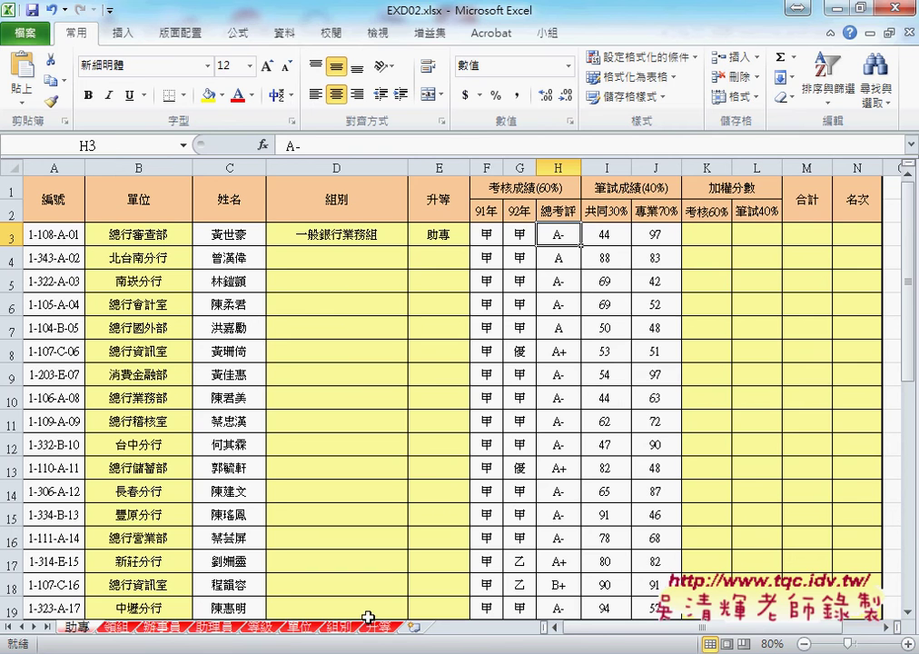
pyautogui.click(263, 627)
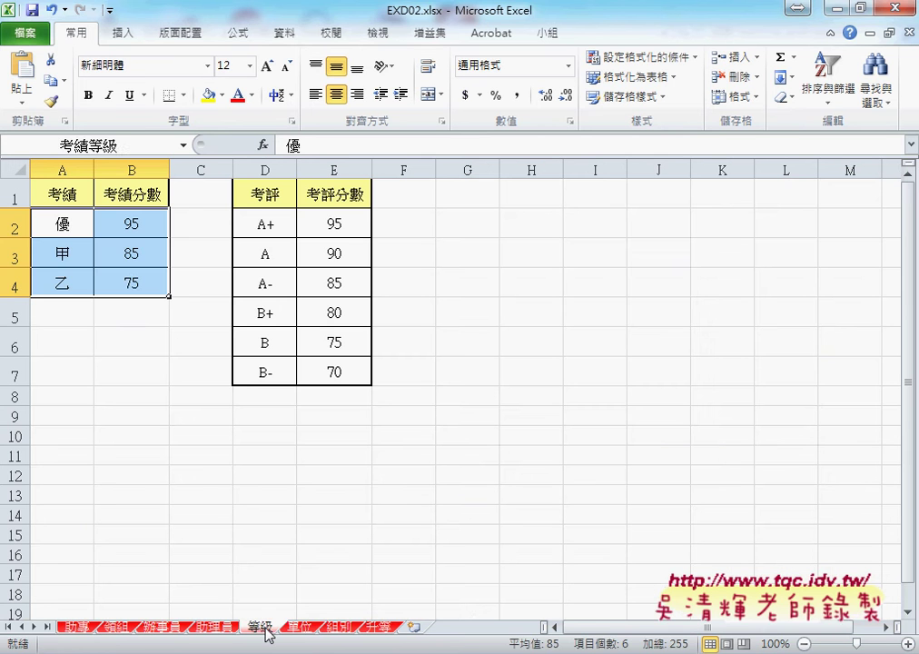
pyautogui.click(51, 228)
pyautogui.moveTo(51, 228); pyautogui.dragTo(131, 284)
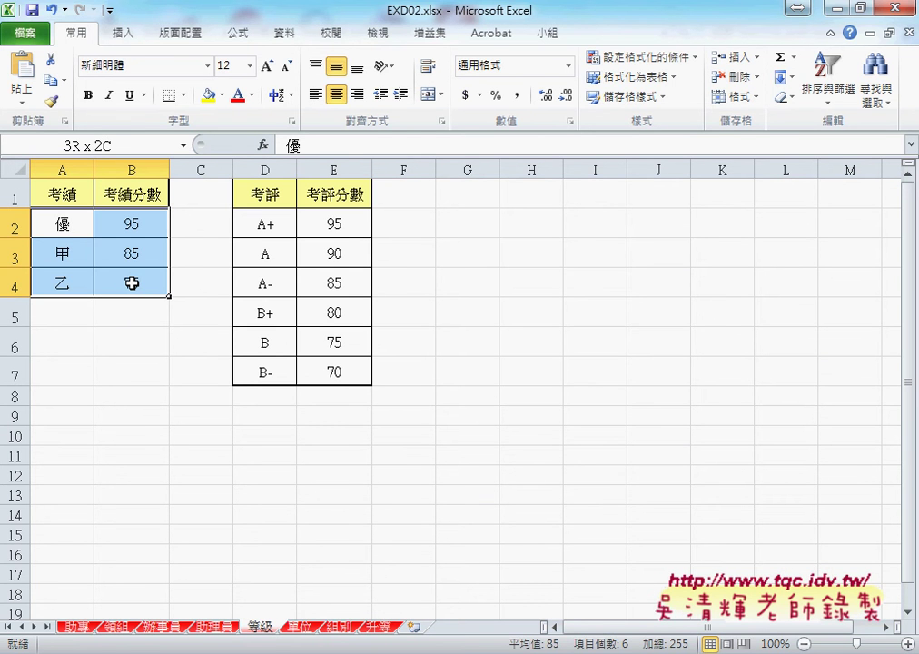
# - Go over the 考績 scores (優 95, 甲 85, 乙 75) and mark the 考評 table
pyautogui.click(62, 223)
pyautogui.click(132, 227)
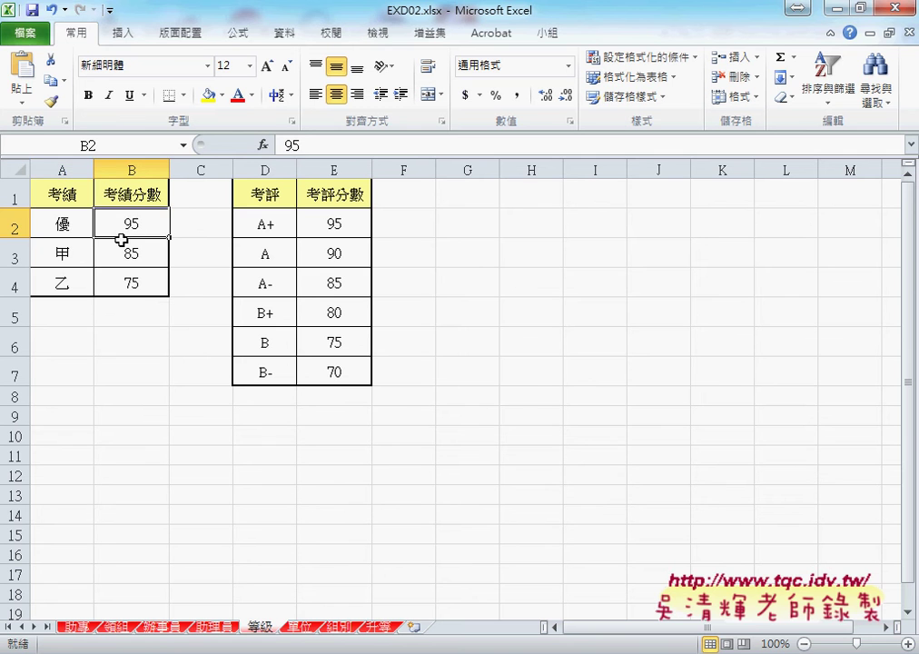
pyautogui.click(82, 254)
pyautogui.click(127, 261)
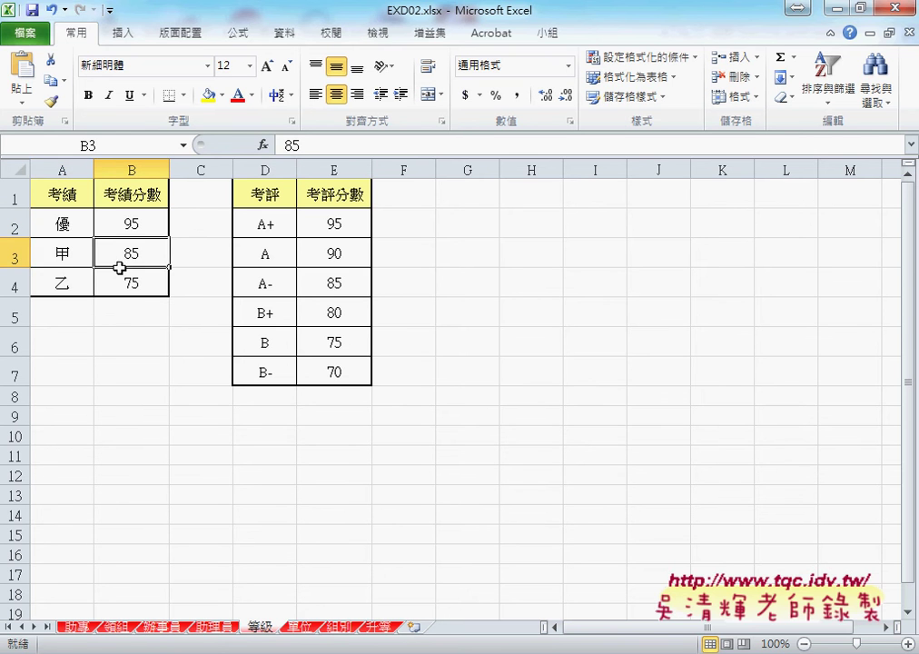
pyautogui.click(61, 284)
pyautogui.click(131, 287)
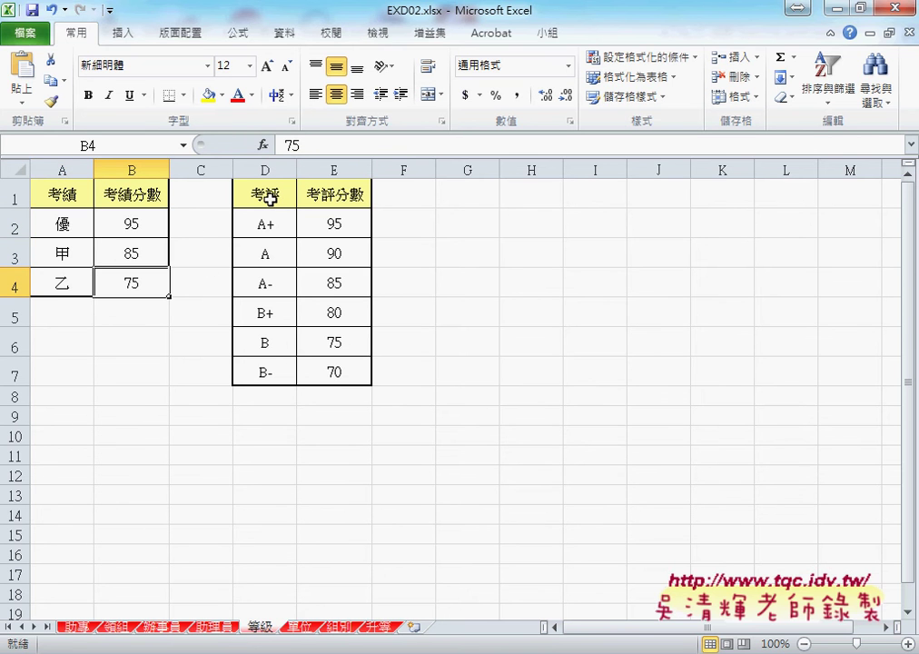
pyautogui.moveTo(265, 225)
pyautogui.mouseDown()
pyautogui.moveTo(308, 228)
pyautogui.moveTo(322, 368)
pyautogui.mouseUp()
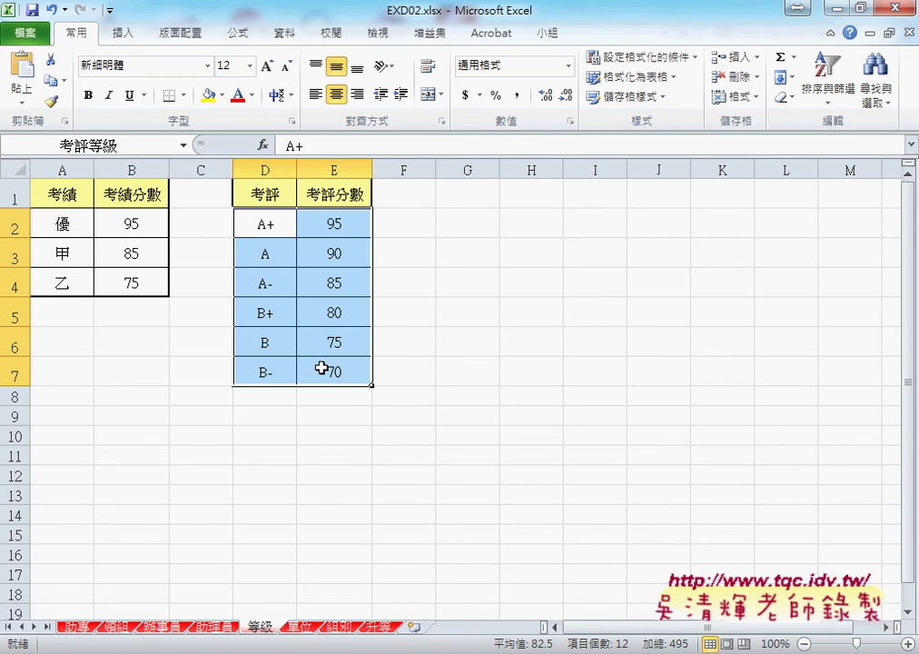
# - Back on the 助專 sheet, highlight K3's 考核成績(60%) source grades in F3:H3
pyautogui.click(77, 627)
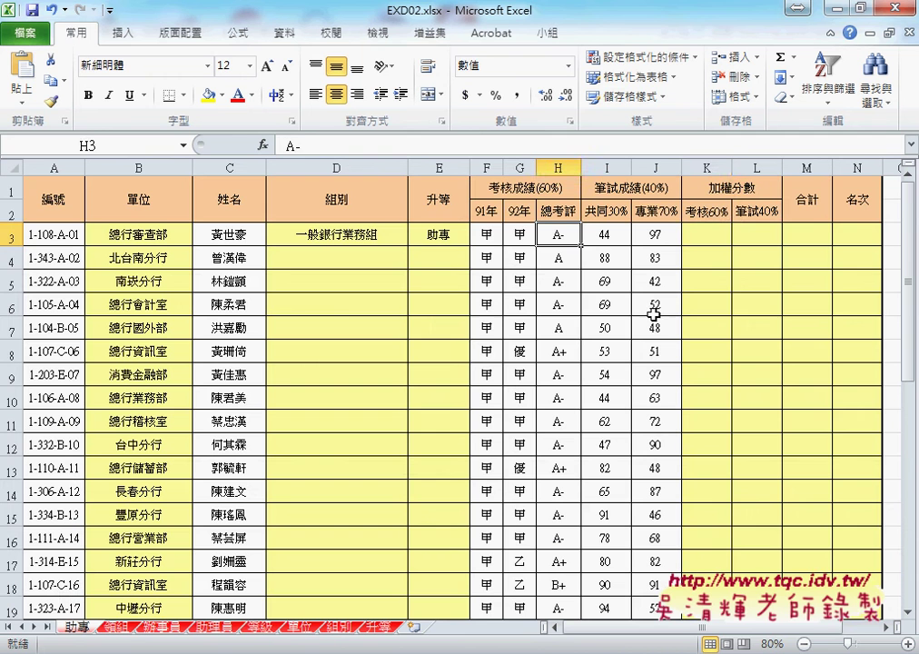
pyautogui.click(707, 234)
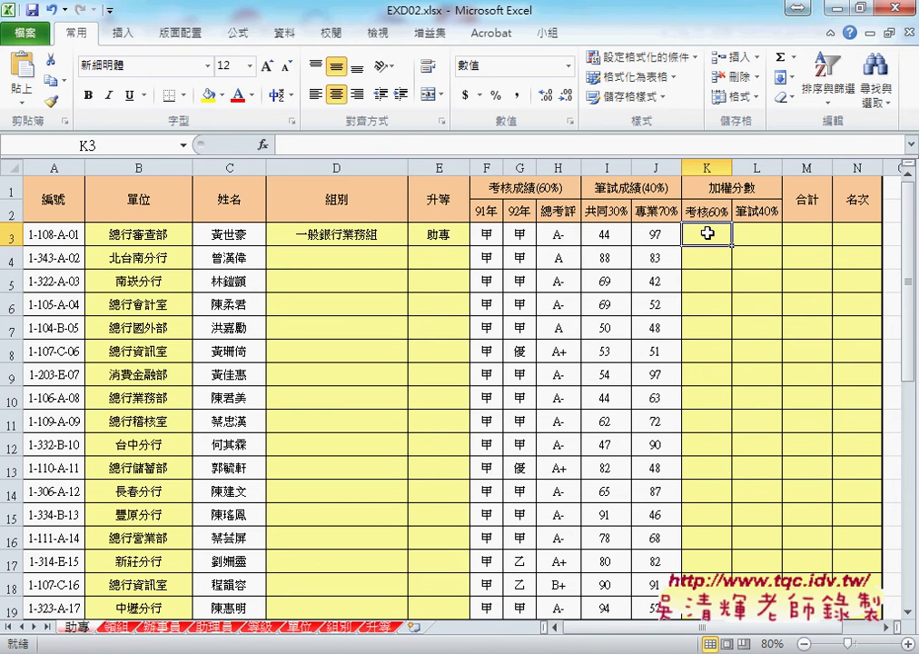
pyautogui.moveTo(562, 194); pyautogui.dragTo(519, 194)
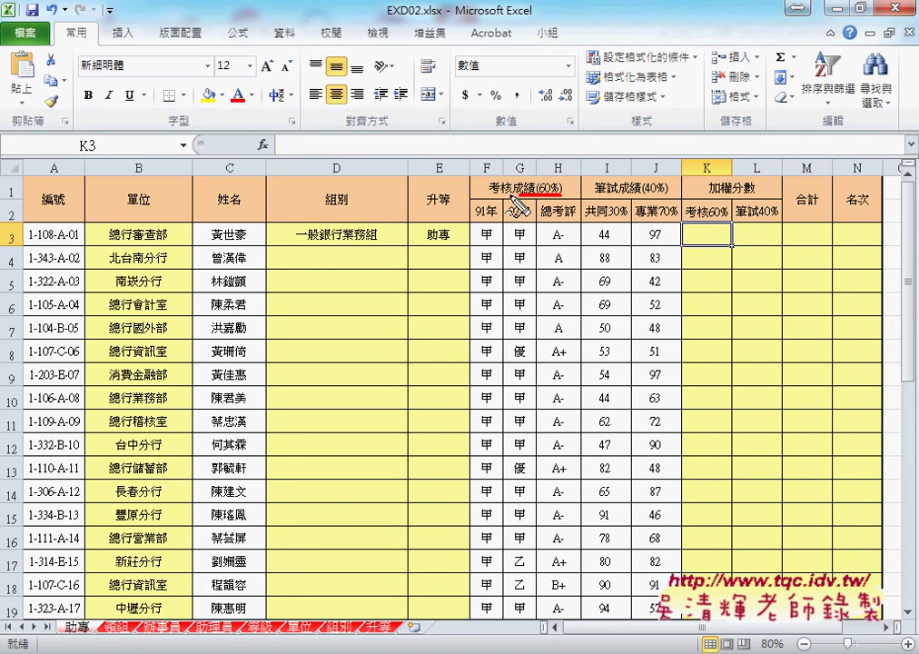
pyautogui.moveTo(569, 218)
pyautogui.mouseDown()
pyautogui.moveTo(569, 241)
pyautogui.moveTo(486, 226)
pyautogui.moveTo(546, 230)
pyautogui.moveTo(538, 238)
pyautogui.mouseUp()
pyautogui.moveTo(476, 209); pyautogui.dragTo(480, 259)
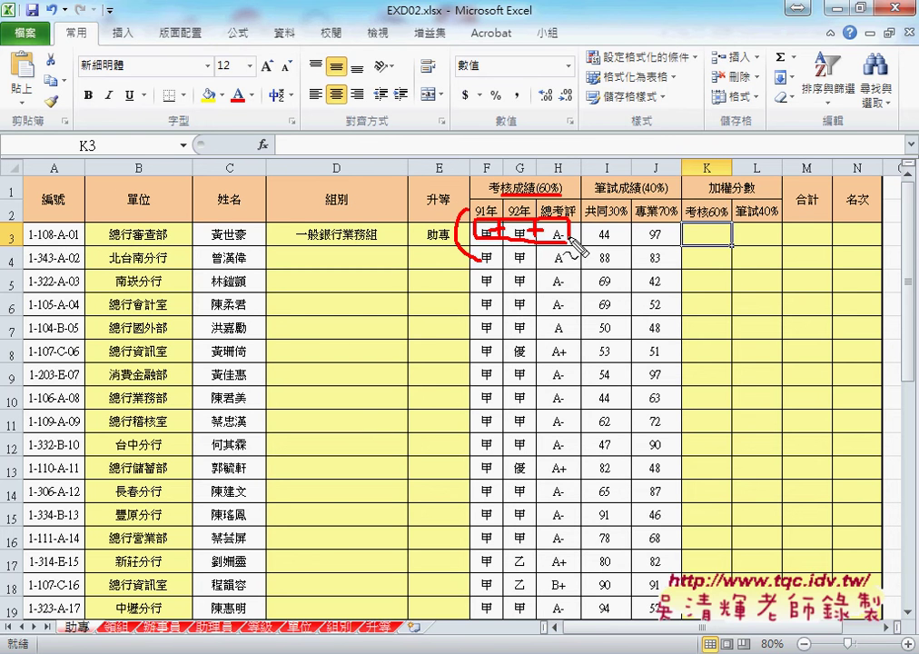
pyautogui.moveTo(570, 192); pyautogui.dragTo(570, 259)
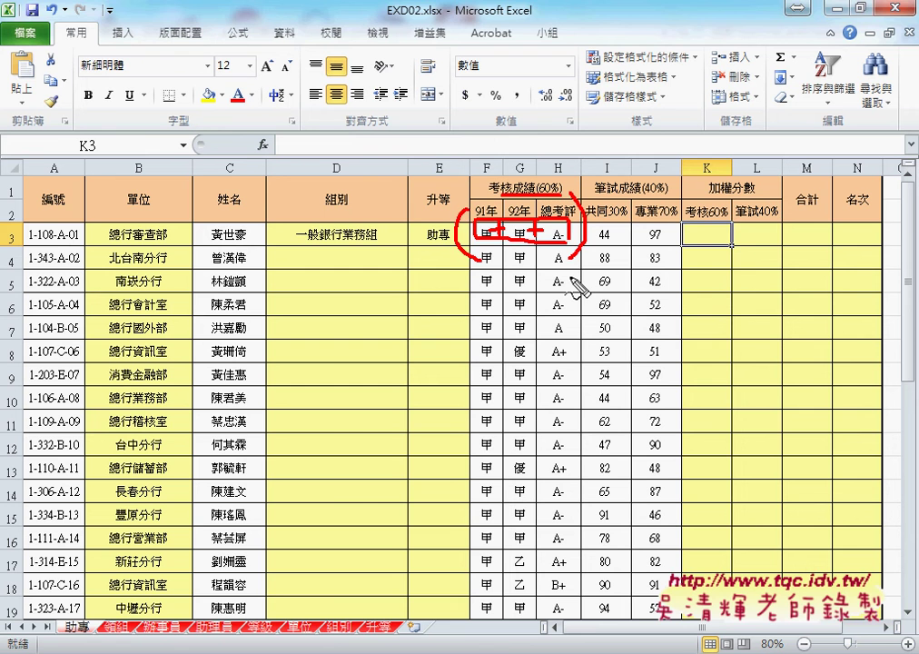
pyautogui.press('Escape')
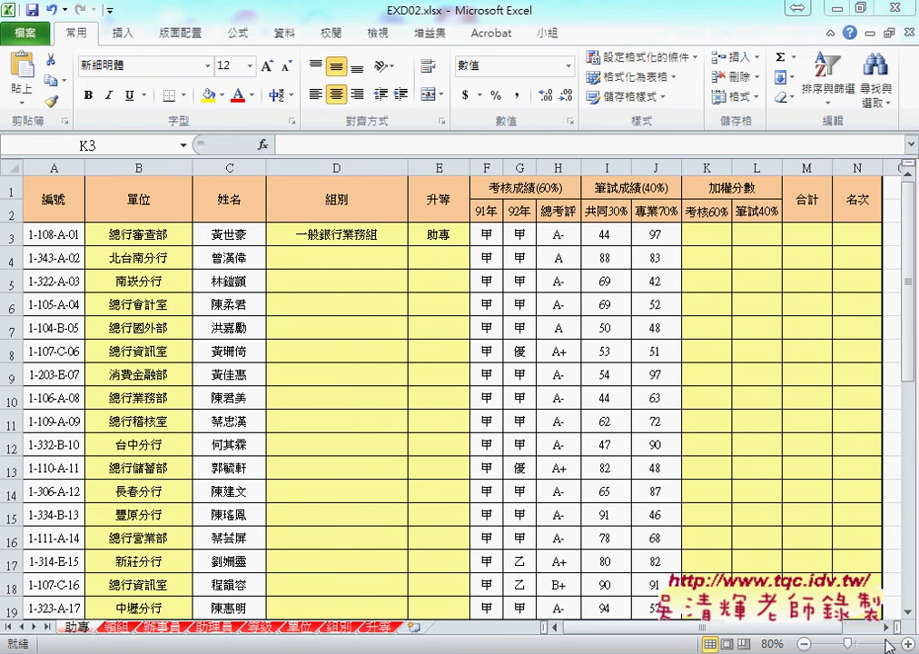
# - Match grades F3, G3 and H3 to helper cells O3, P3 and Q3
pyautogui.hscroll(1, 767, 318)
pyautogui.hscroll(1, 768, 318)
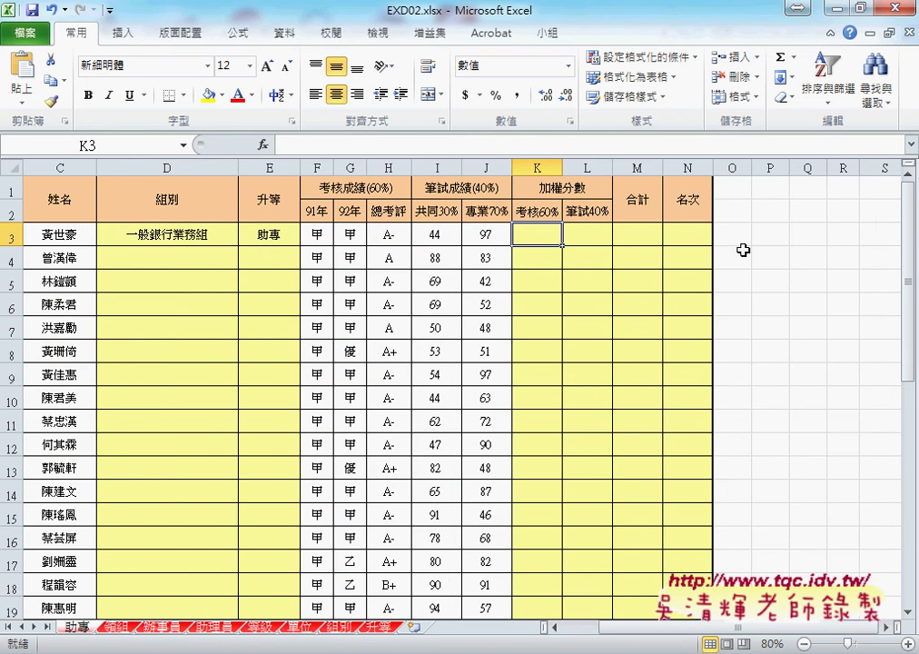
pyautogui.click(317, 234)
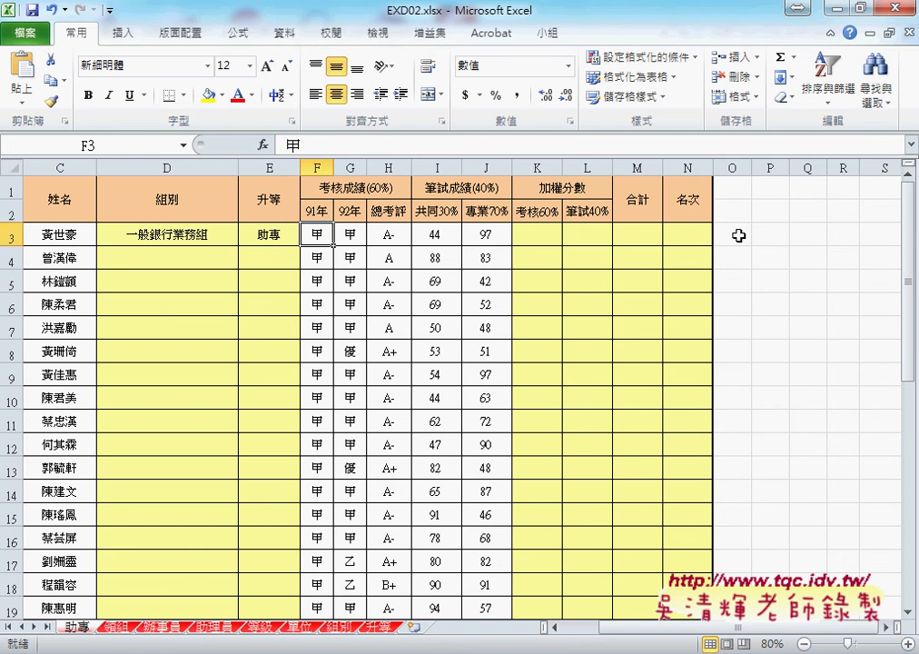
pyautogui.click(739, 235)
pyautogui.click(351, 235)
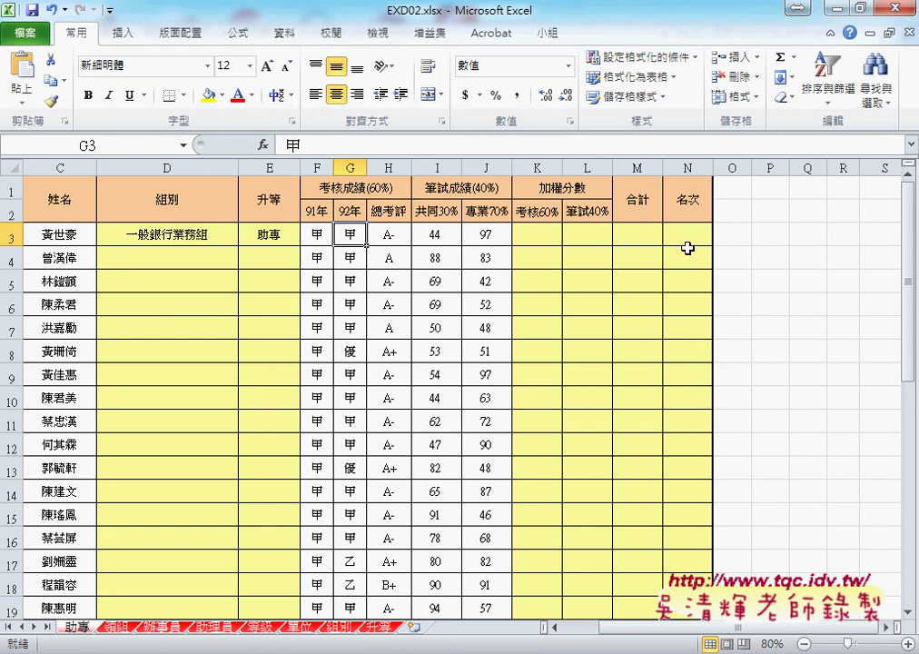
pyautogui.click(774, 242)
pyautogui.click(377, 236)
pyautogui.click(811, 238)
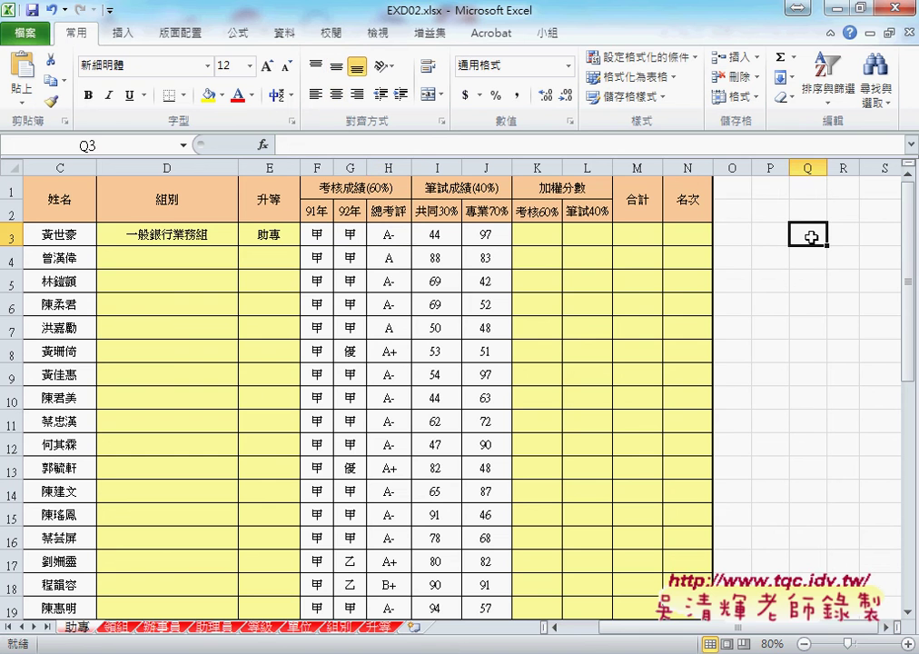
pyautogui.moveTo(811, 237); pyautogui.dragTo(727, 237)
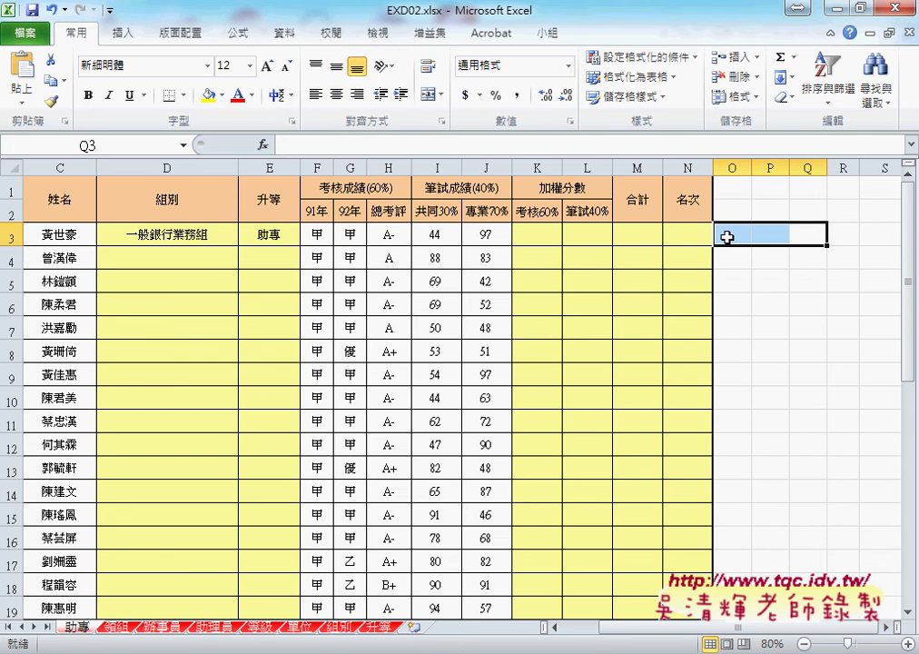
# - Insert VLOOKUP into O3 from the 最近用過函數 list
pyautogui.click(728, 237)
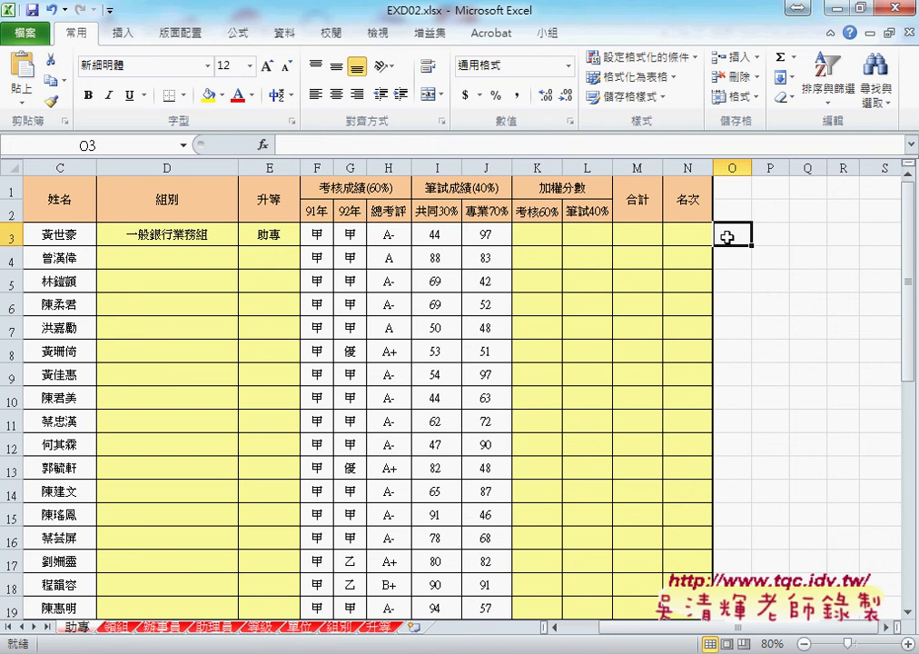
pyautogui.click(262, 147)
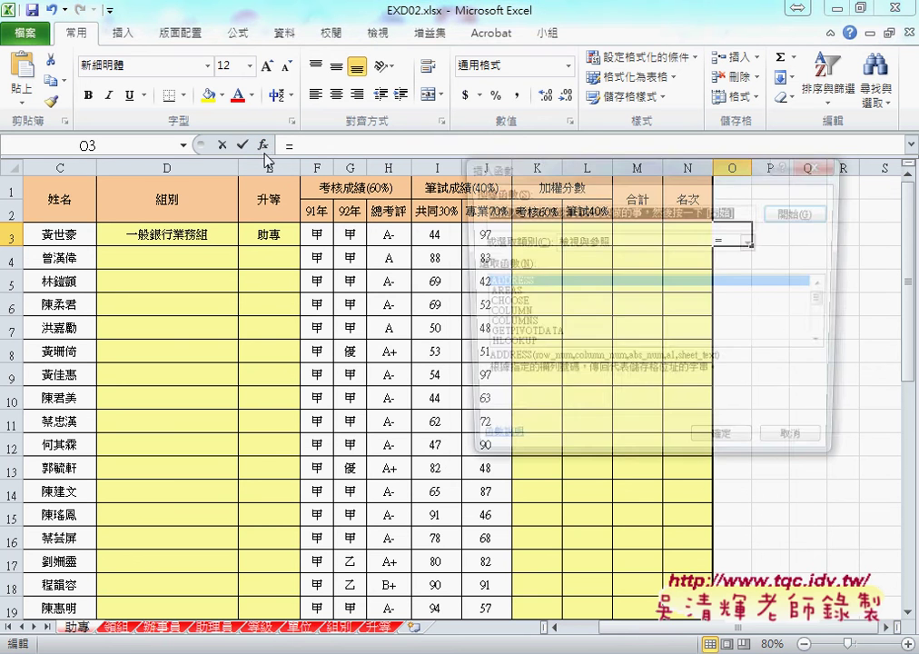
pyautogui.click(591, 241)
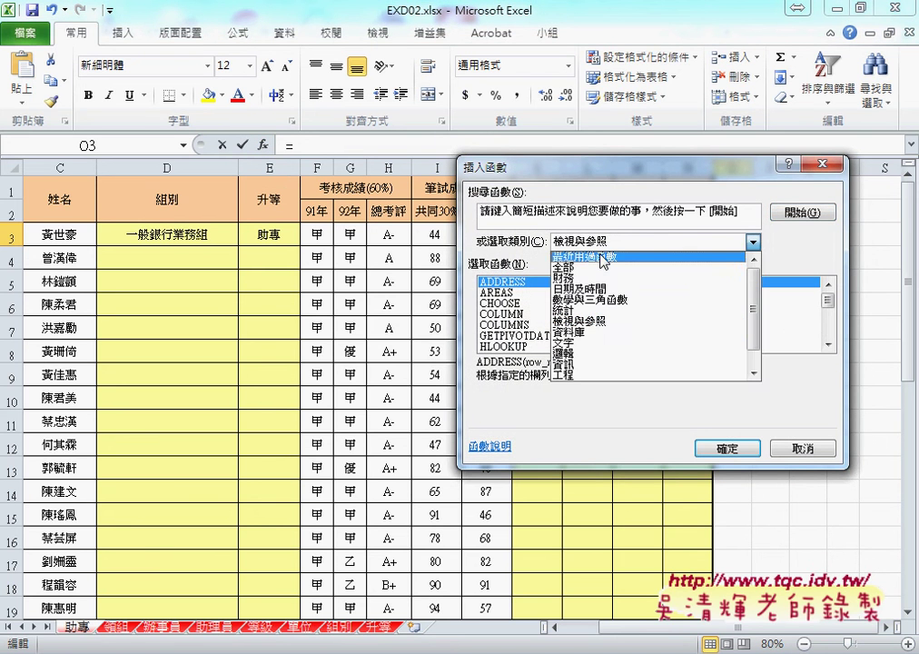
pyautogui.click(600, 258)
pyautogui.click(724, 449)
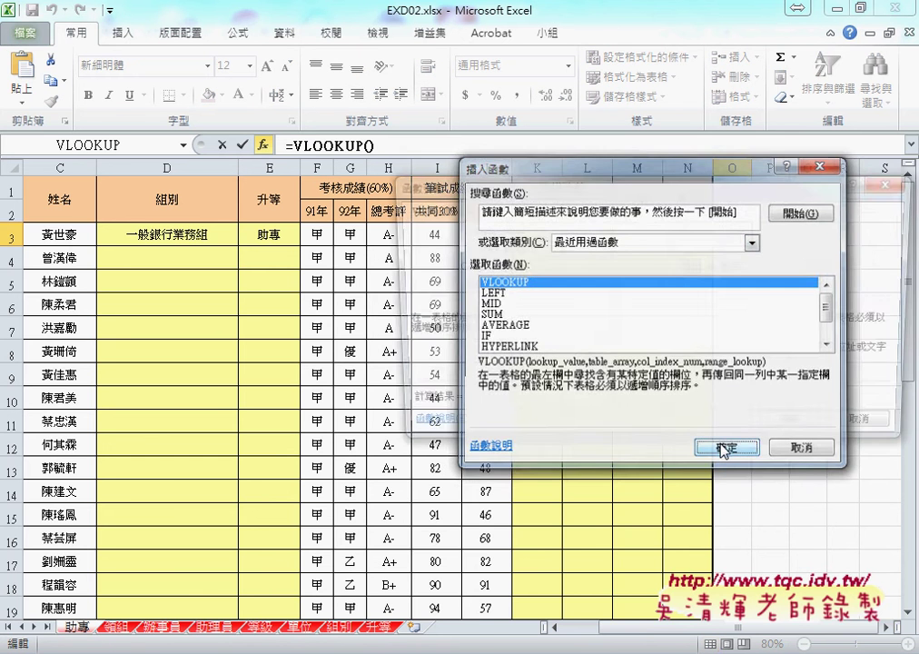
pyautogui.moveTo(546, 186); pyautogui.dragTo(451, 266)
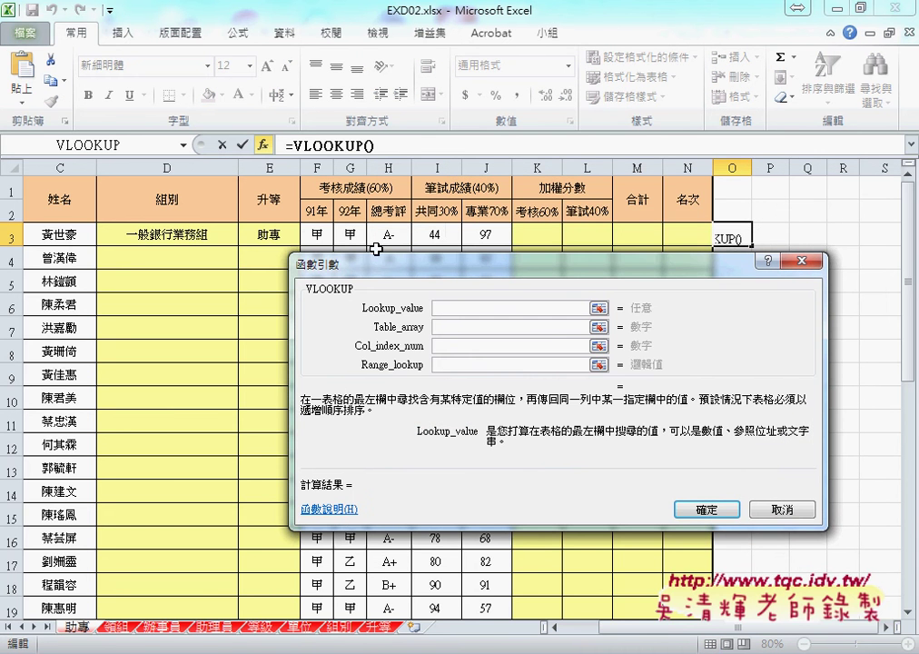
# - Fill in =VLOOKUP(F3,考績等級,2,0) in O3 so it returns 85
pyautogui.click(313, 235)
pyautogui.click(451, 328)
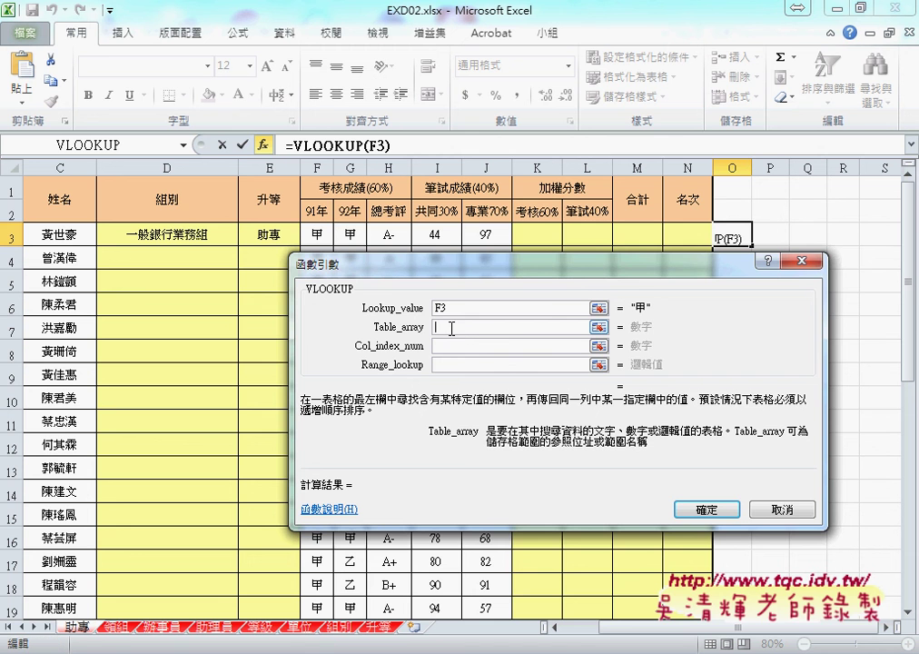
pyautogui.press('F3')
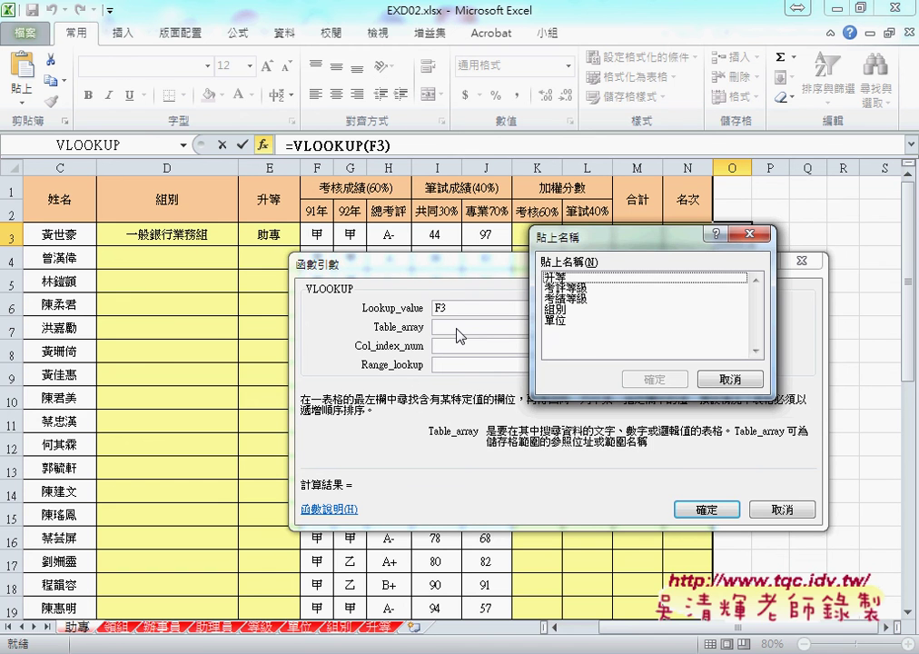
pyautogui.click(558, 298)
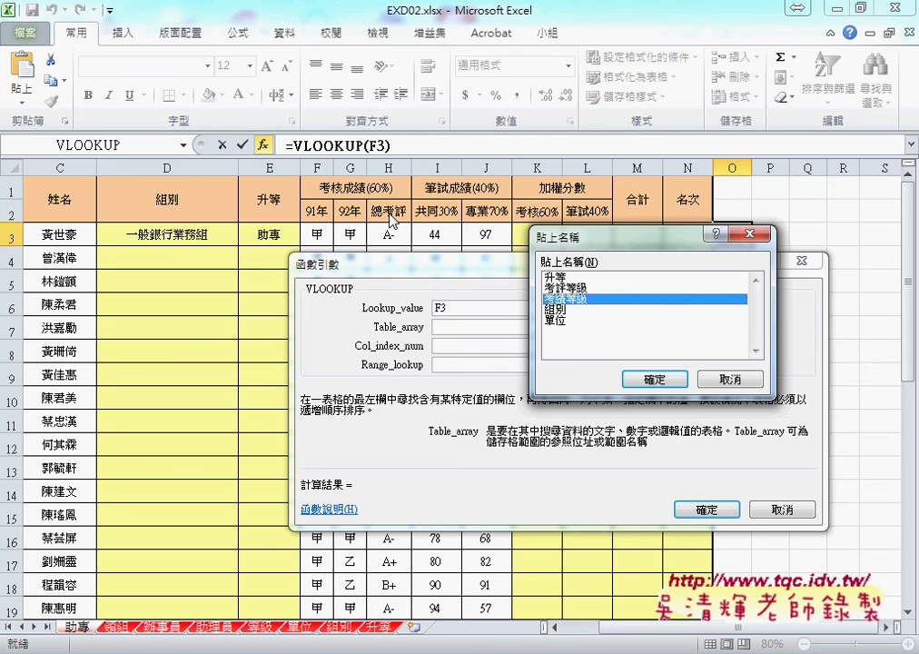
pyautogui.click(655, 380)
pyautogui.click(477, 348)
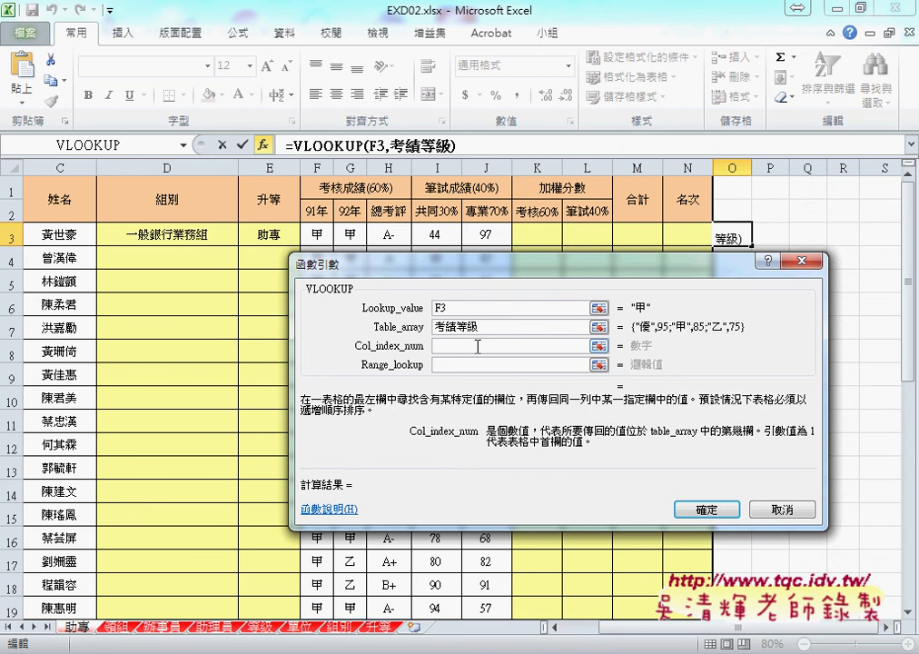
pyautogui.write('2')
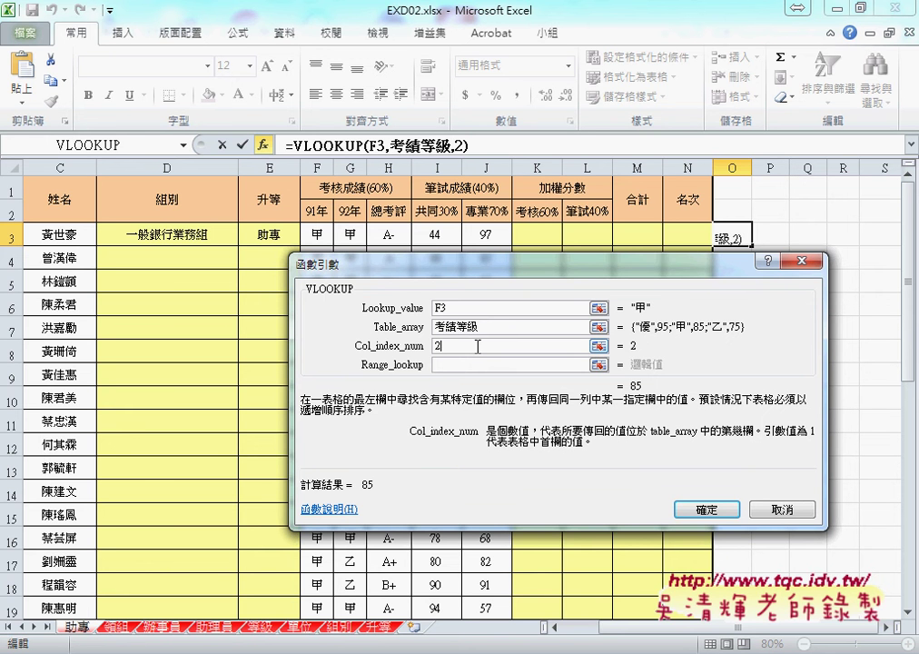
pyautogui.click(462, 364)
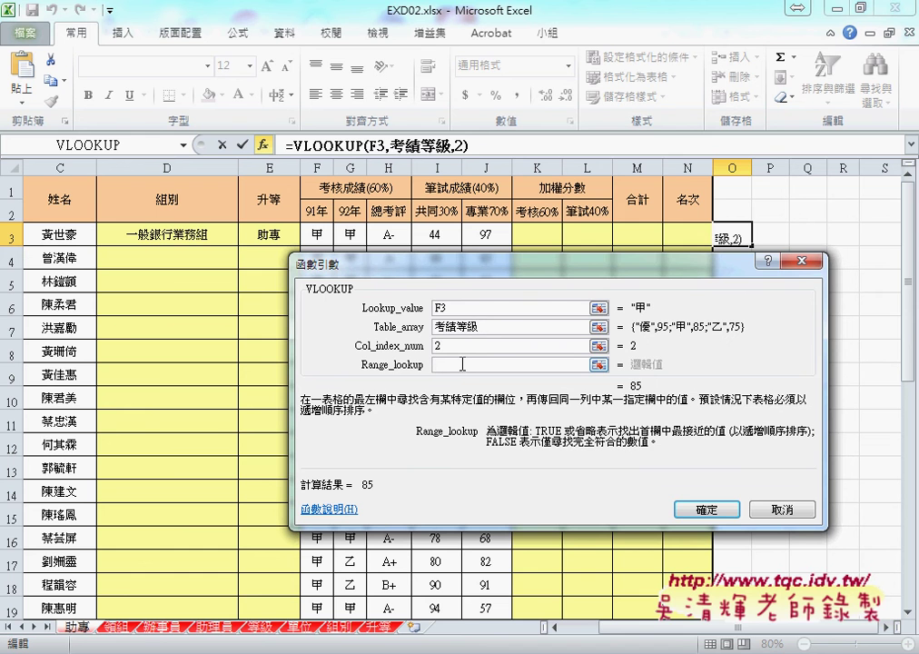
pyautogui.write('0')
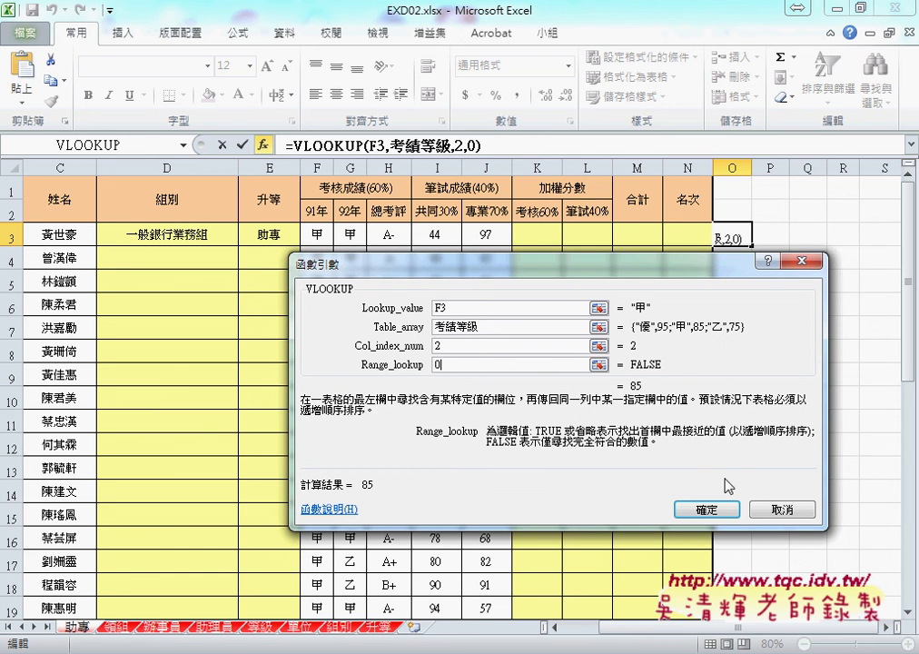
pyautogui.click(708, 511)
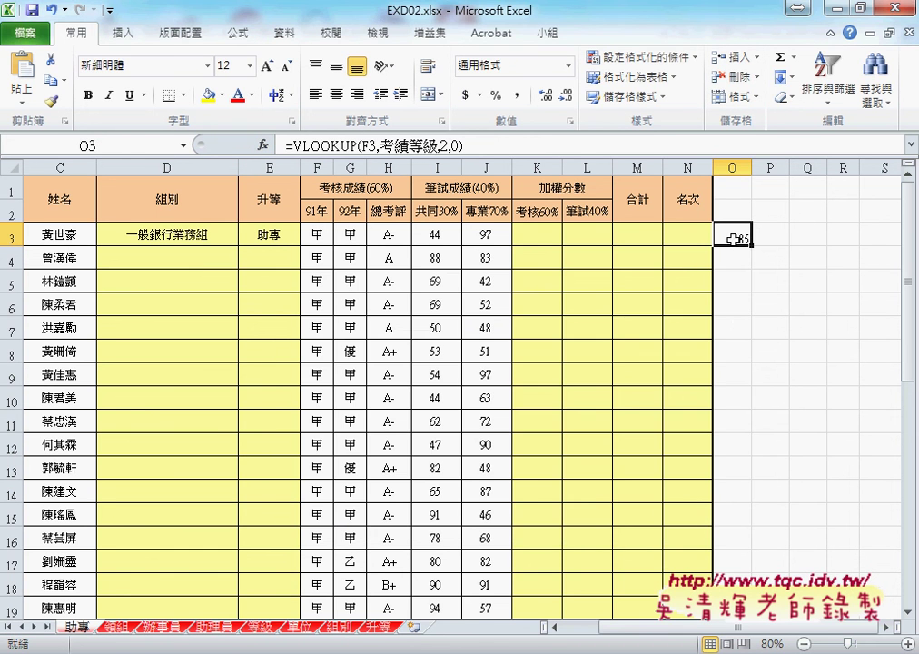
# - Check which grades P3 and Q3 will score: G3 and H3
pyautogui.click(350, 233)
pyautogui.click(770, 233)
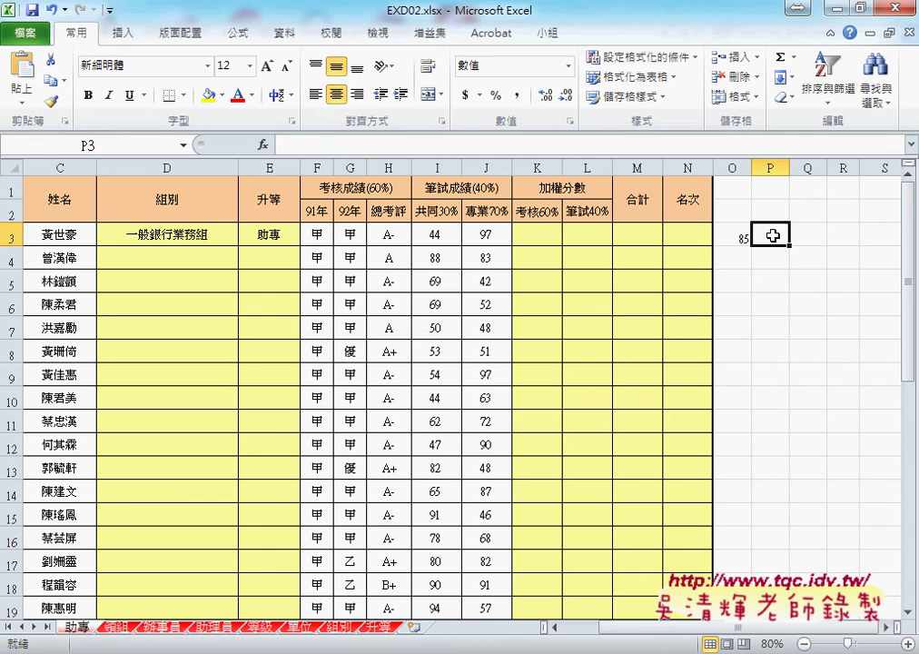
pyautogui.click(400, 237)
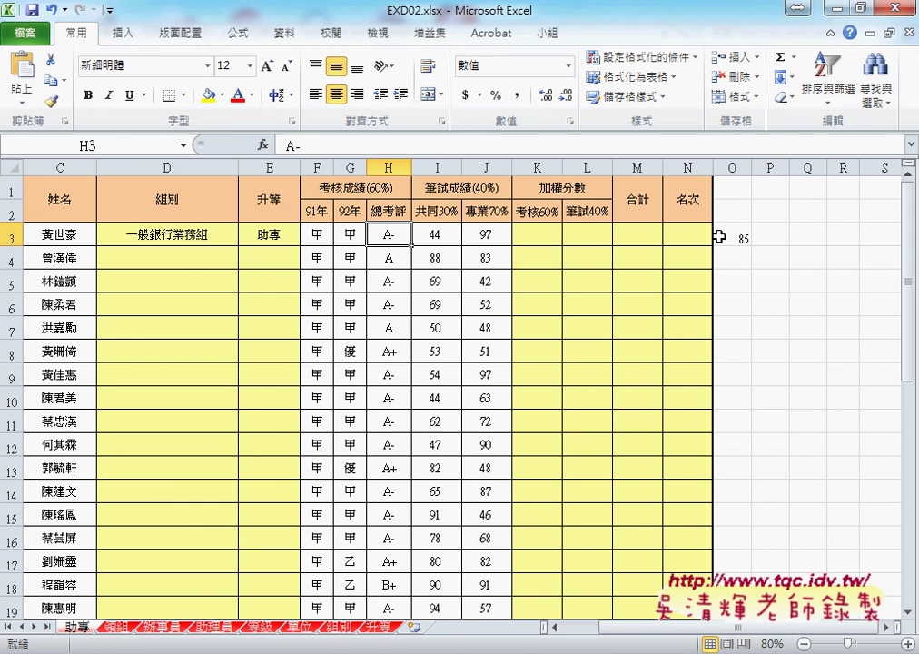
pyautogui.click(804, 238)
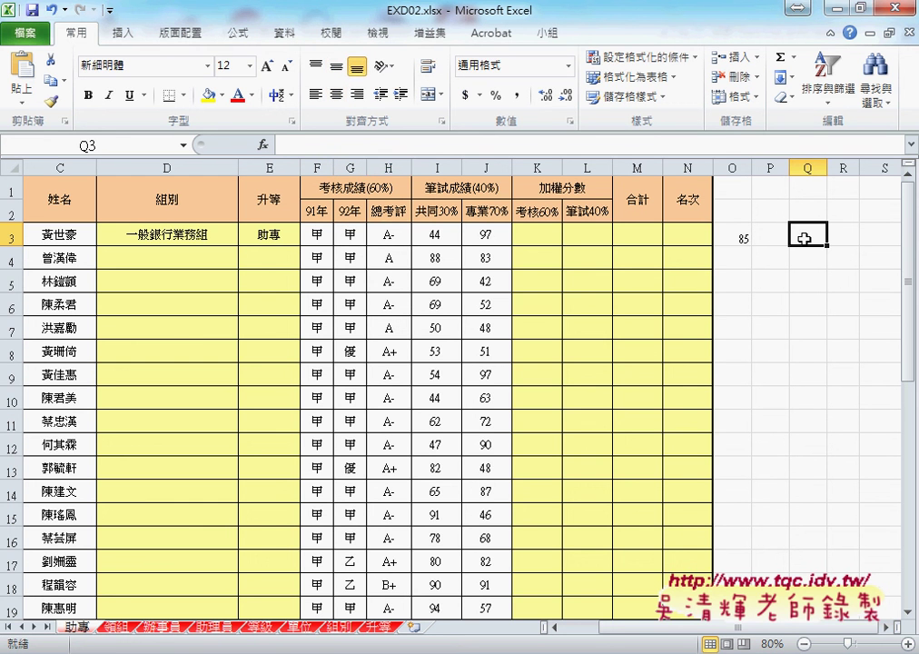
# - Fill O3's lookup into P3 as =VLOOKUP(G3,考績等級,2,0), then select Q3
pyautogui.click(745, 239)
pyautogui.moveTo(753, 243); pyautogui.dragTo(785, 245)
pyautogui.click(770, 232)
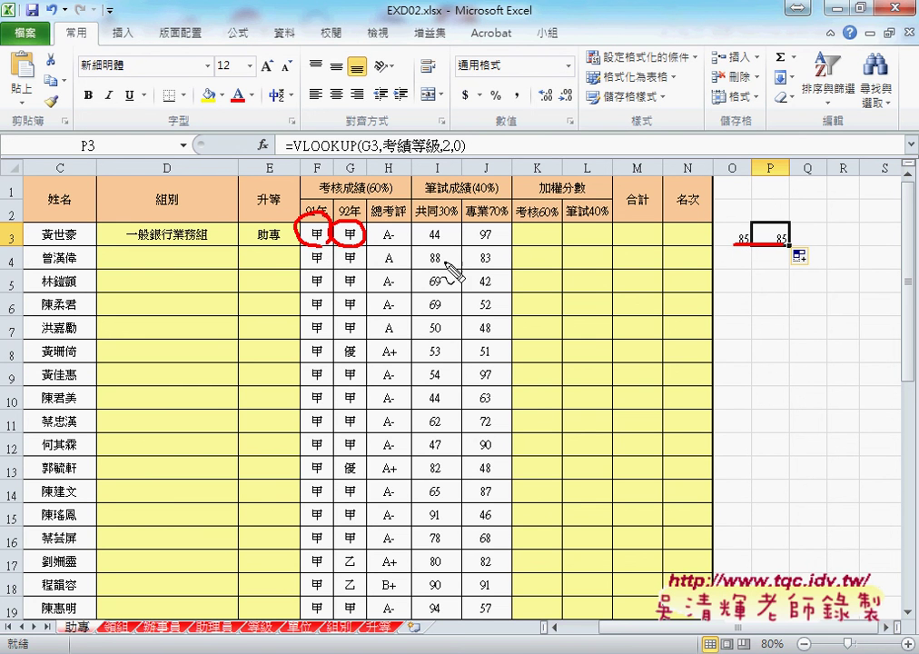
pyautogui.press('Escape')
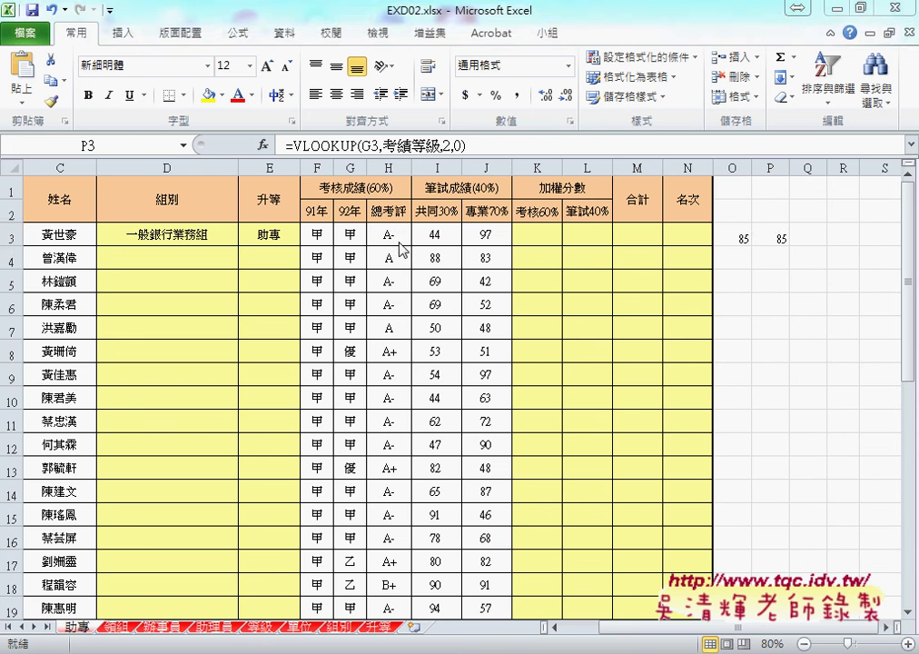
pyautogui.click(808, 234)
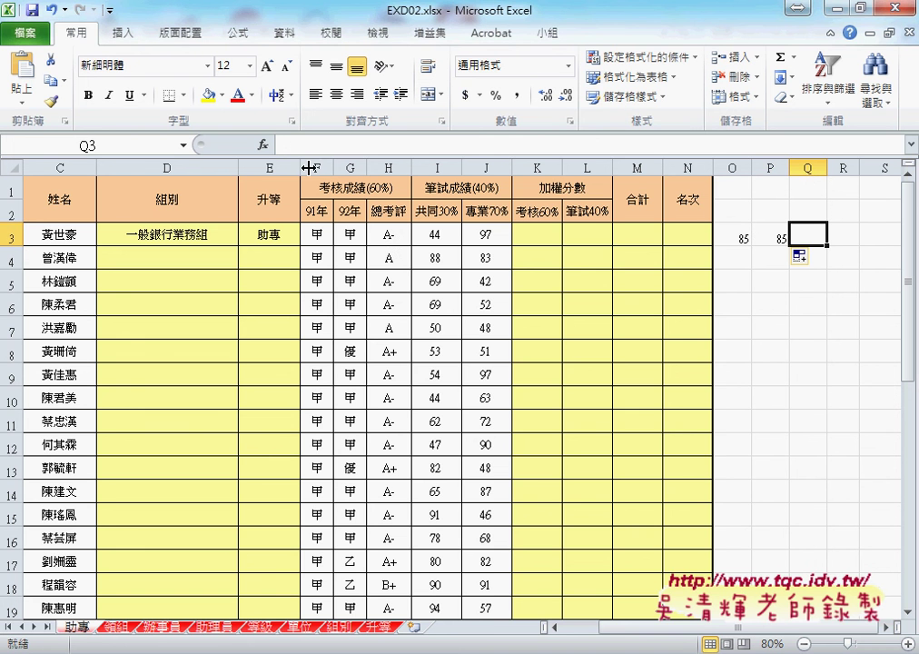
# - Enter =VLOOKUP(H3,考評等級,2,0) in Q3, returning 85, then select O3:Q3
pyautogui.click(262, 145)
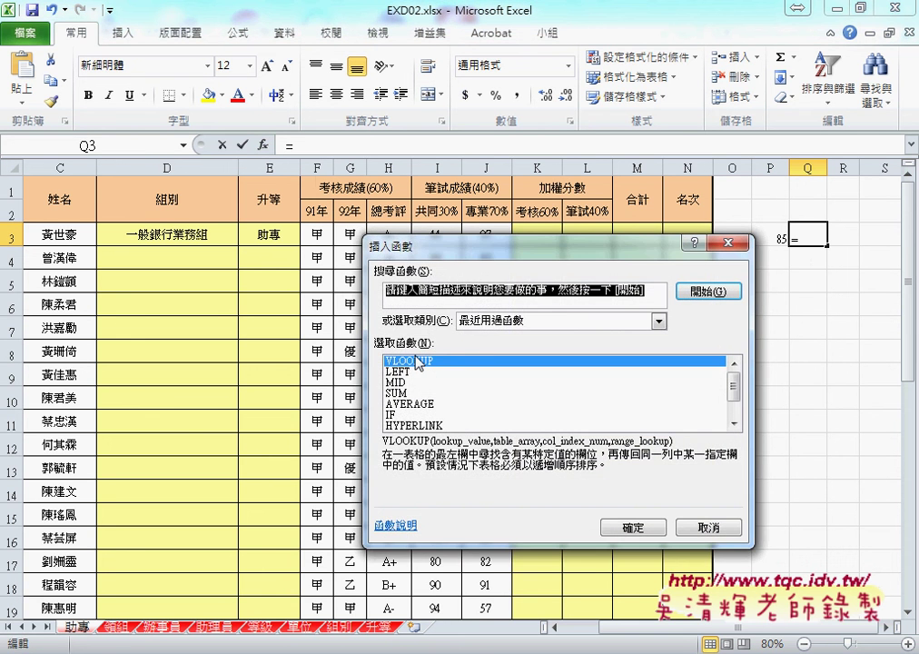
pyautogui.click(635, 527)
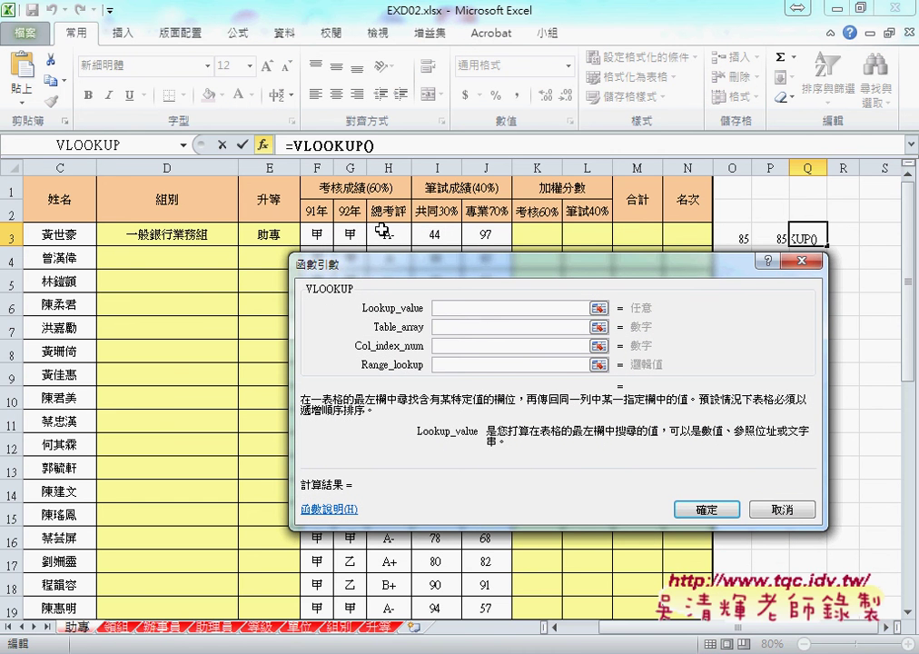
pyautogui.click(381, 240)
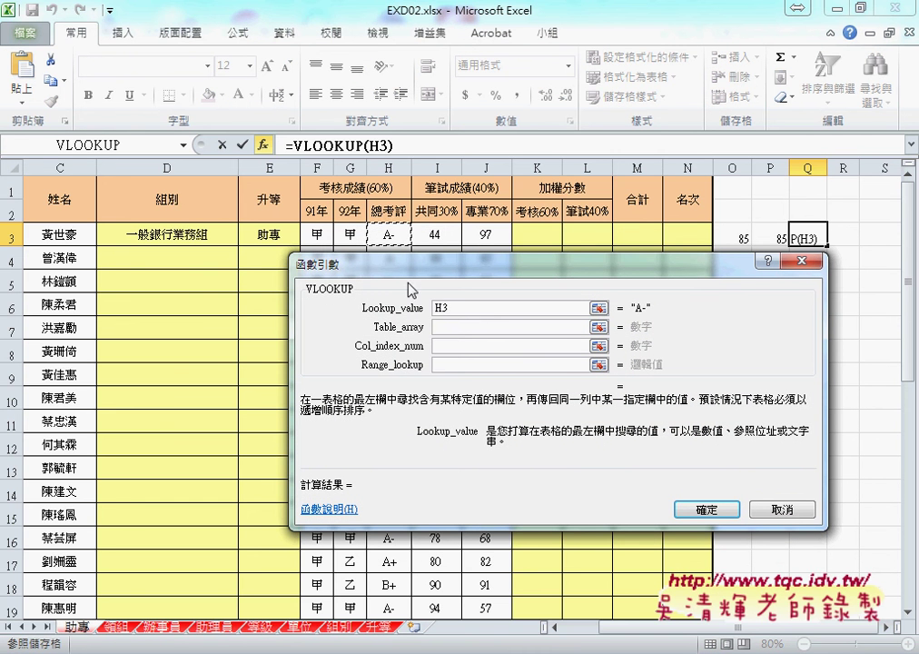
pyautogui.click(465, 326)
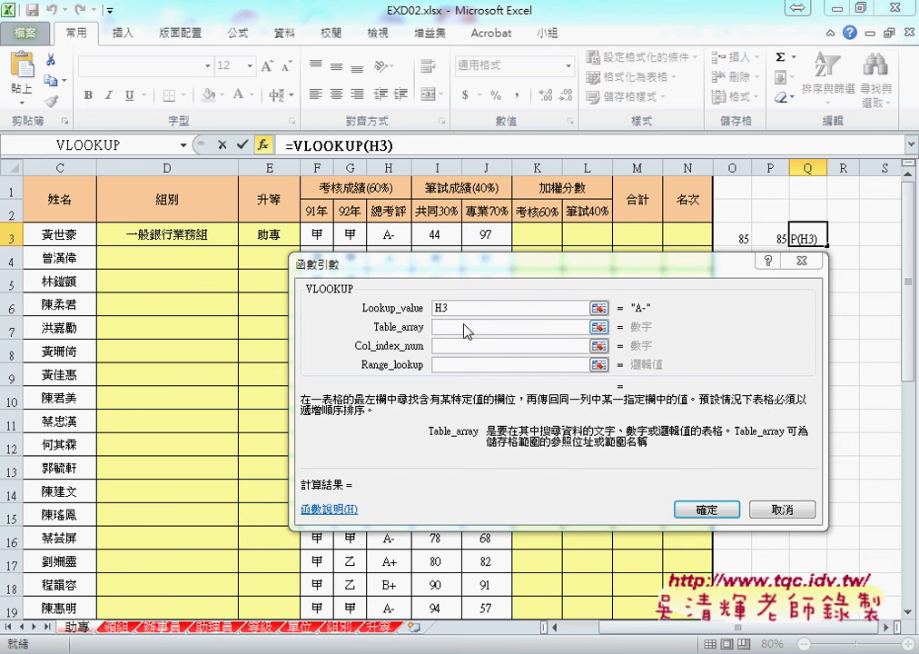
pyautogui.press('F3')
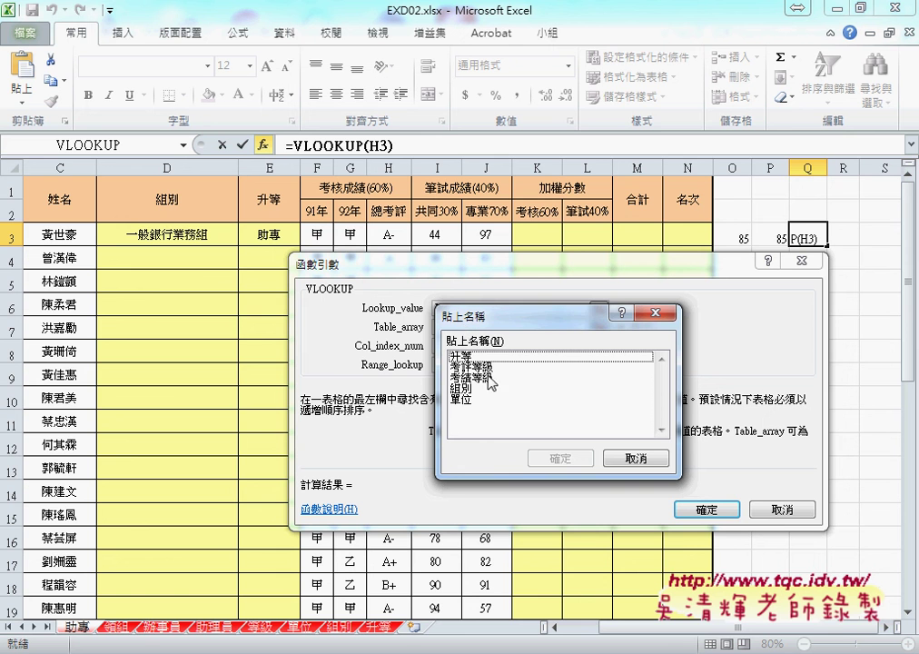
pyautogui.press('Down')
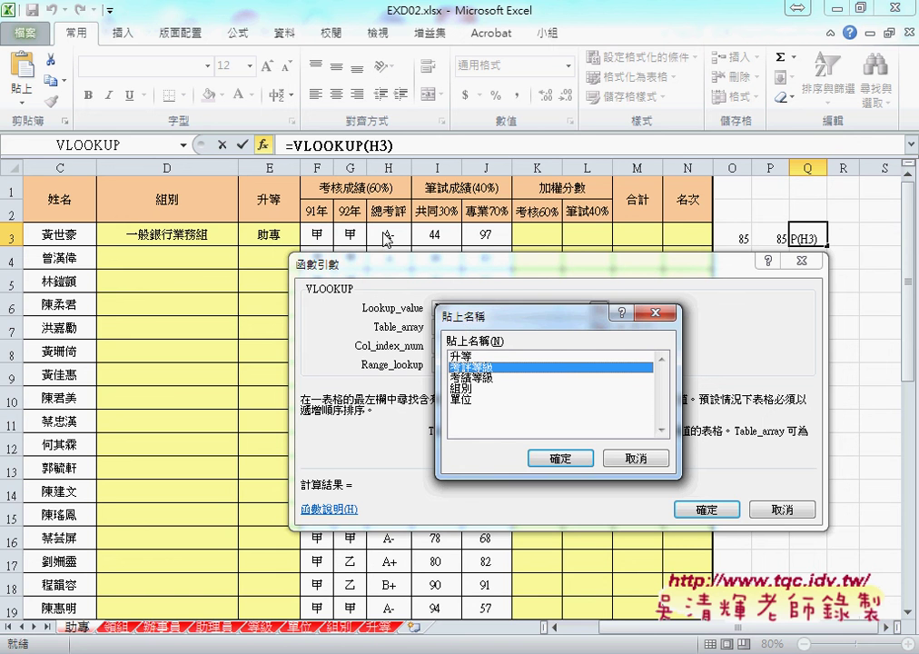
pyautogui.click(556, 458)
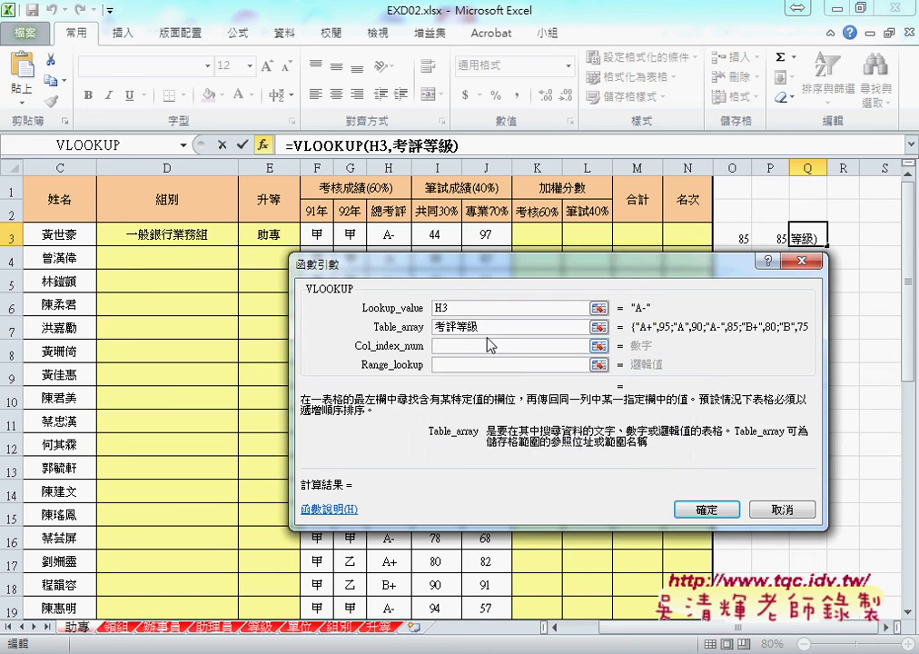
pyautogui.click(487, 346)
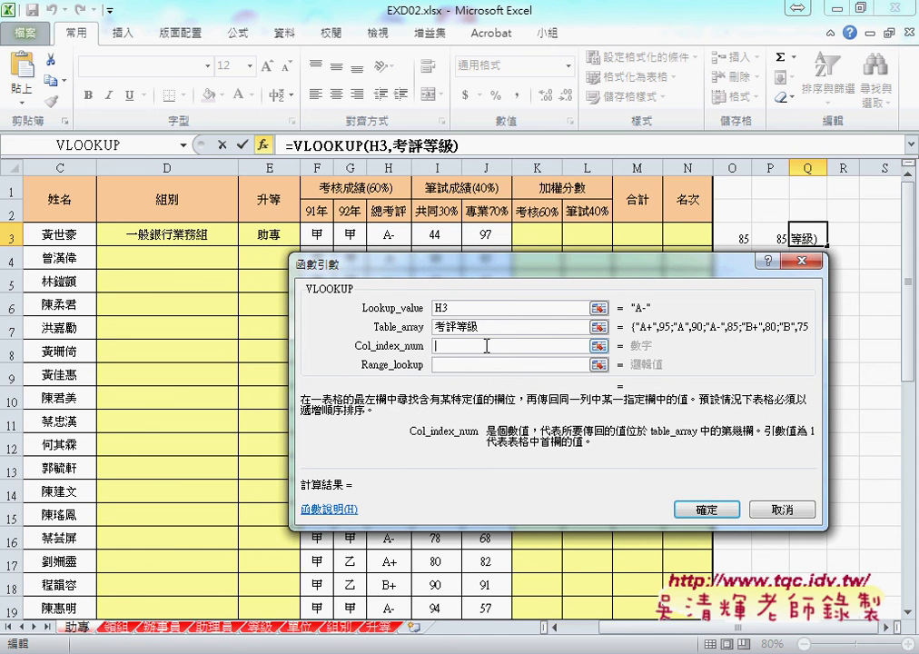
pyautogui.write('2')
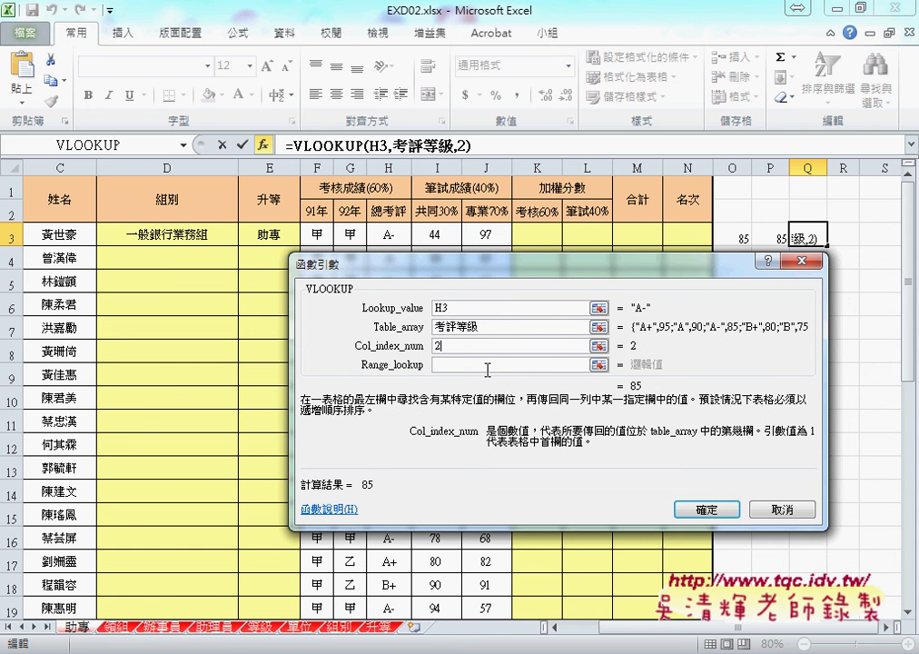
pyautogui.click(487, 365)
pyautogui.write('0')
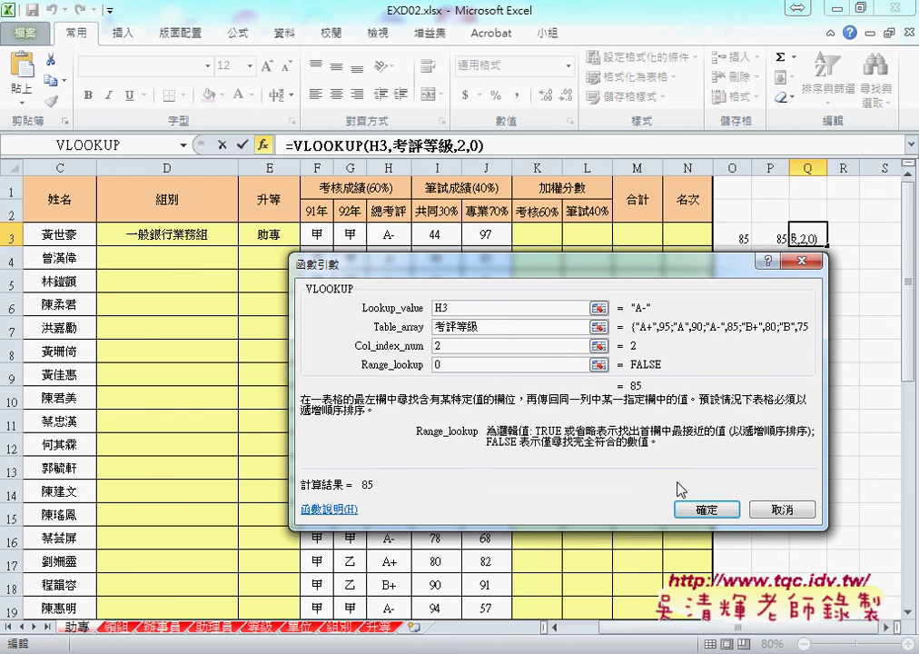
pyautogui.press('Return')
pyautogui.moveTo(818, 238); pyautogui.dragTo(741, 238)
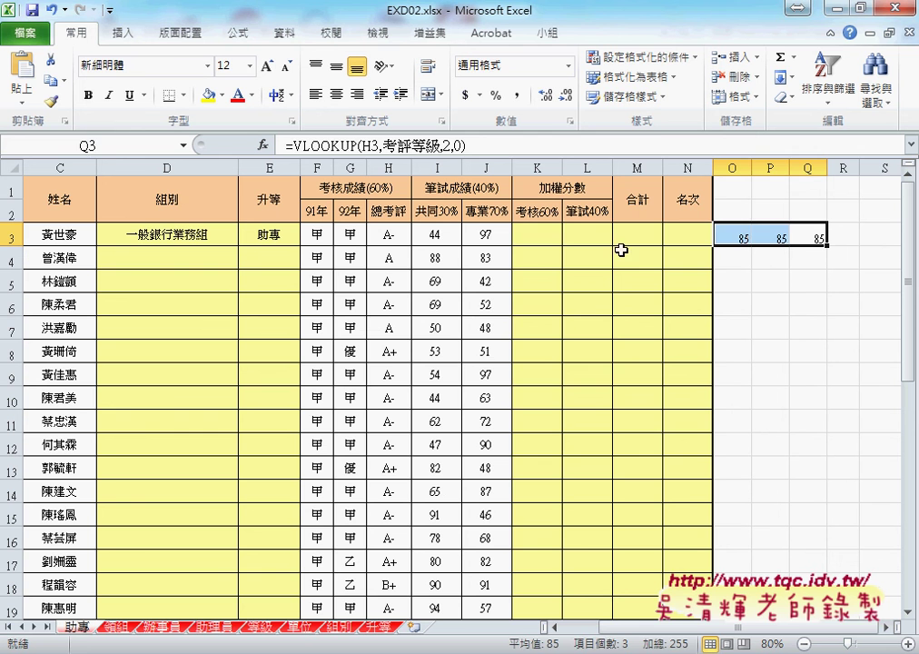
# - Enter =AVERAGE(O3:Q3) in K3 from the 統計 category, giving 85.0
pyautogui.click(538, 235)
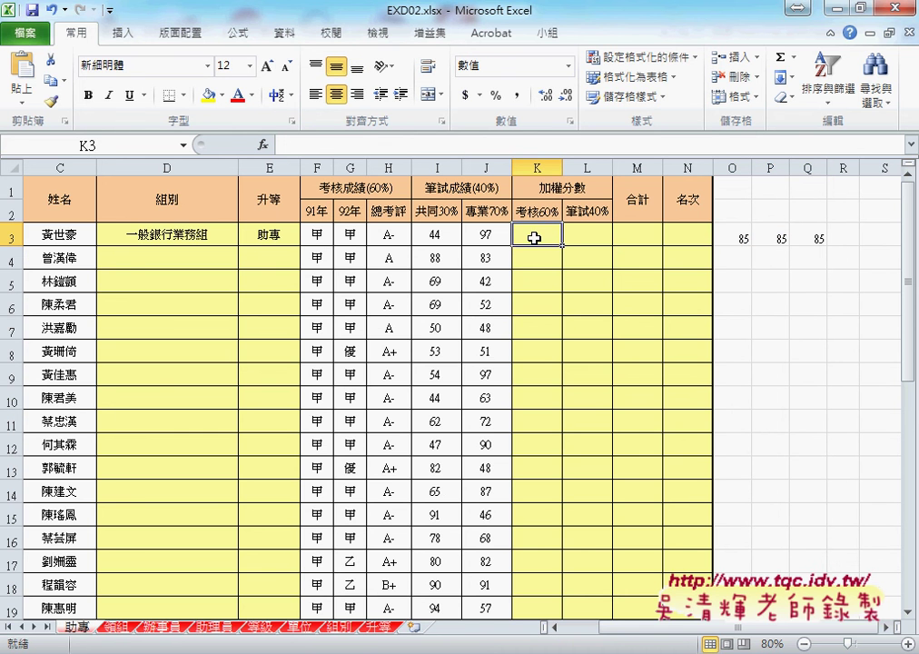
pyautogui.click(262, 146)
pyautogui.click(479, 321)
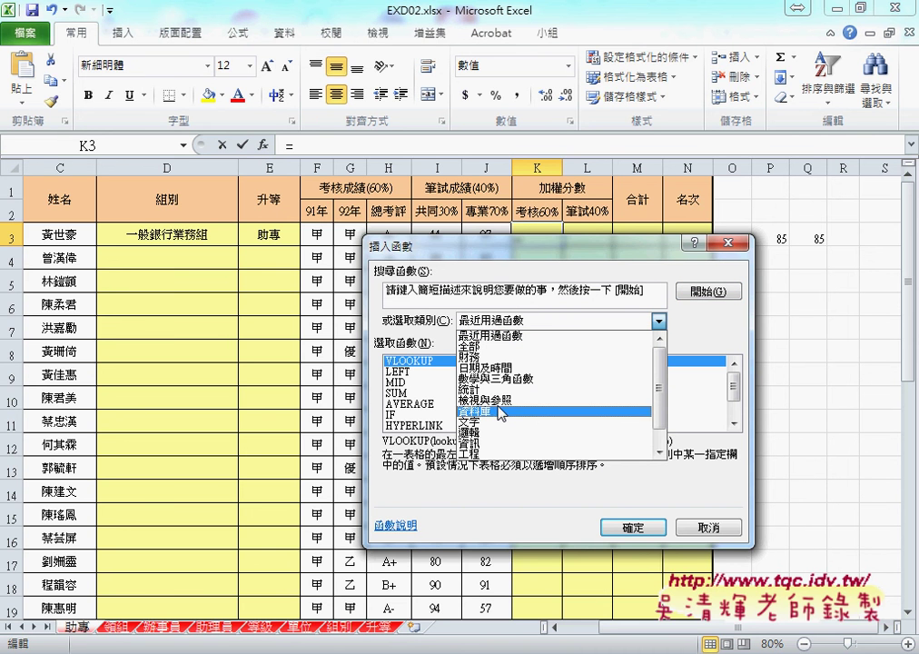
pyautogui.click(502, 396)
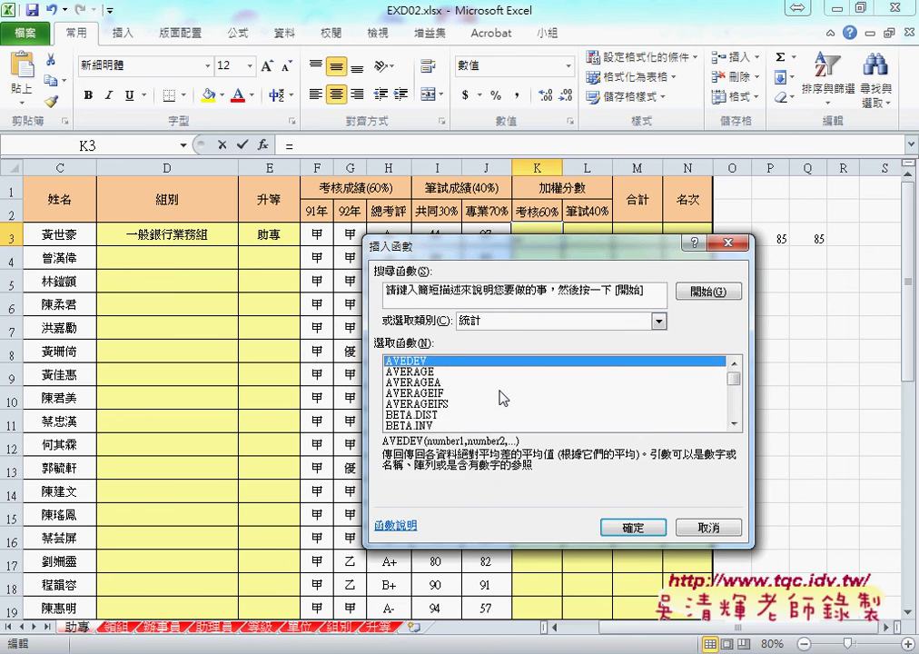
pyautogui.click(414, 373)
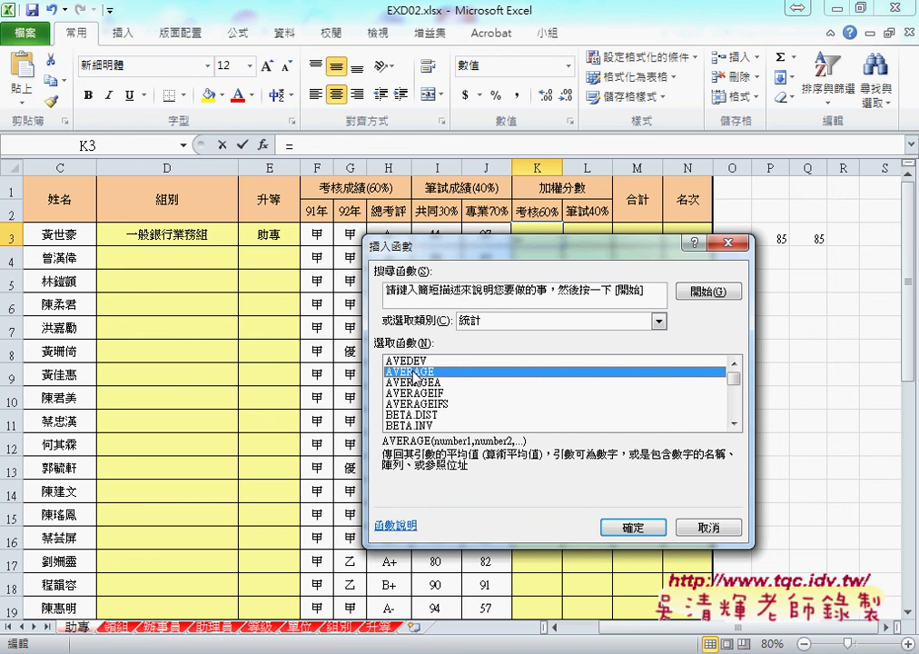
pyautogui.click(633, 529)
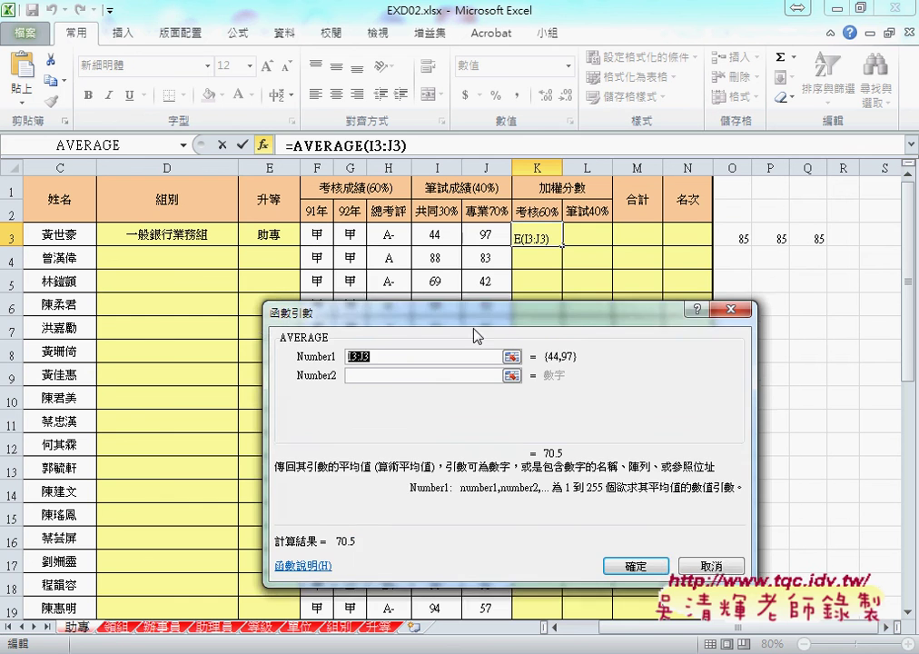
pyautogui.moveTo(732, 234); pyautogui.dragTo(815, 236)
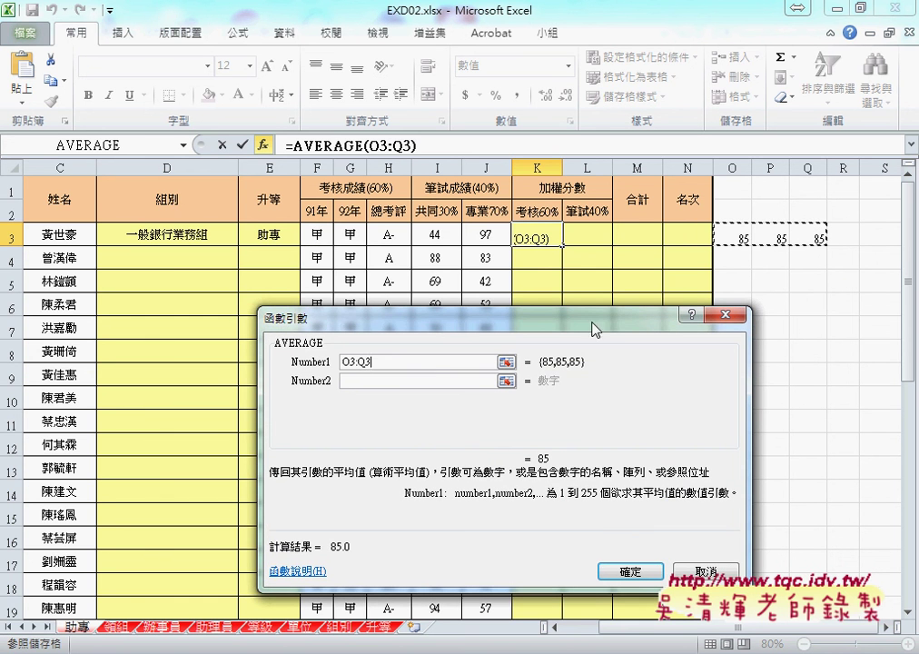
pyautogui.click(631, 573)
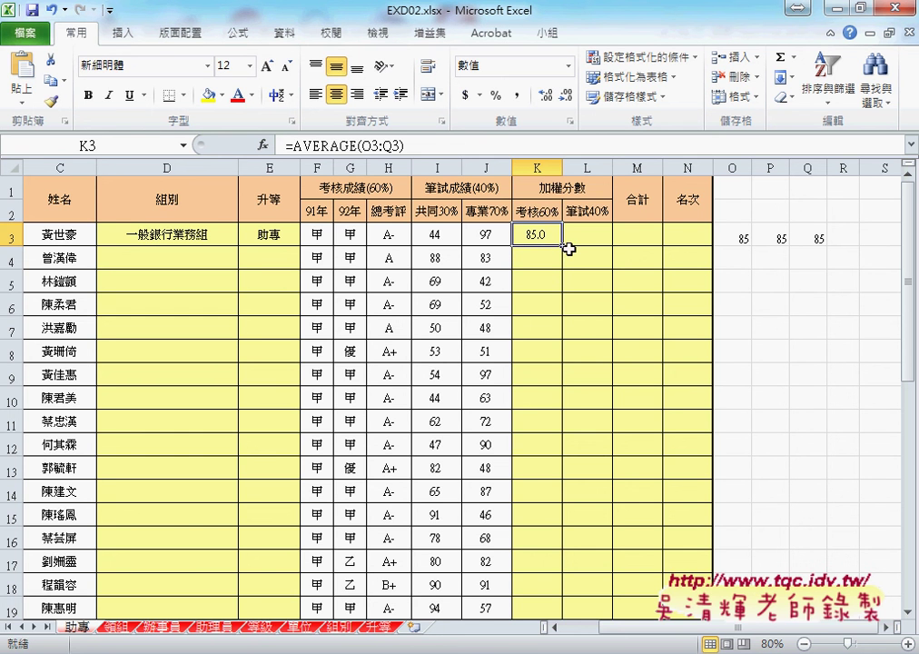
pyautogui.moveTo(734, 238); pyautogui.dragTo(815, 238)
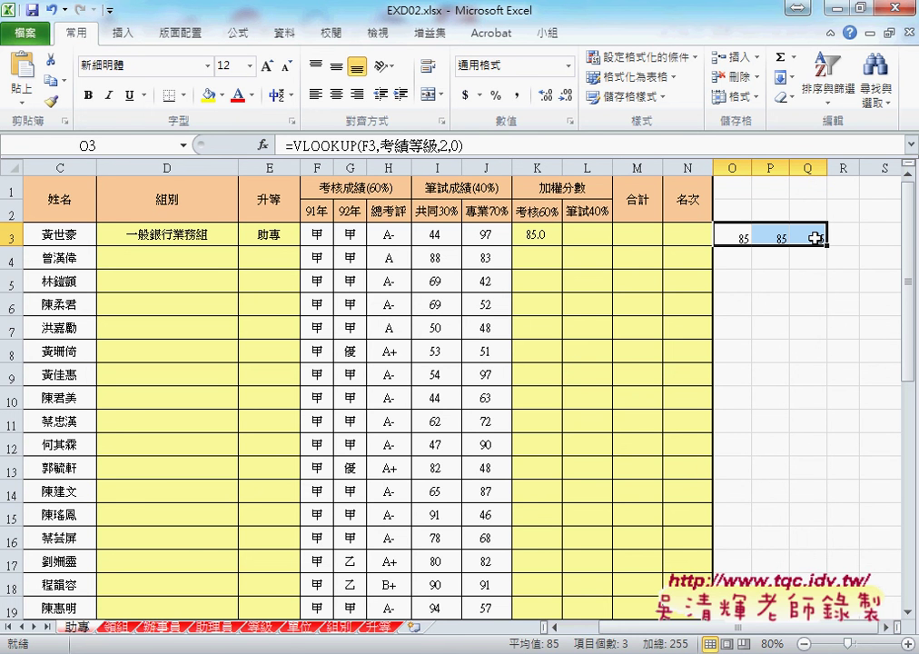
pyautogui.click(732, 238)
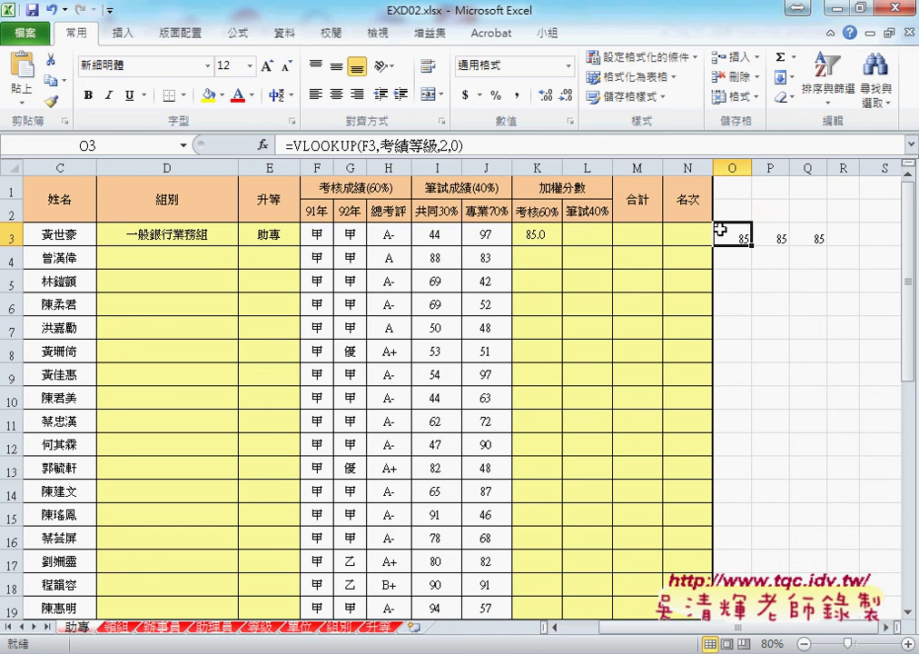
pyautogui.click(535, 235)
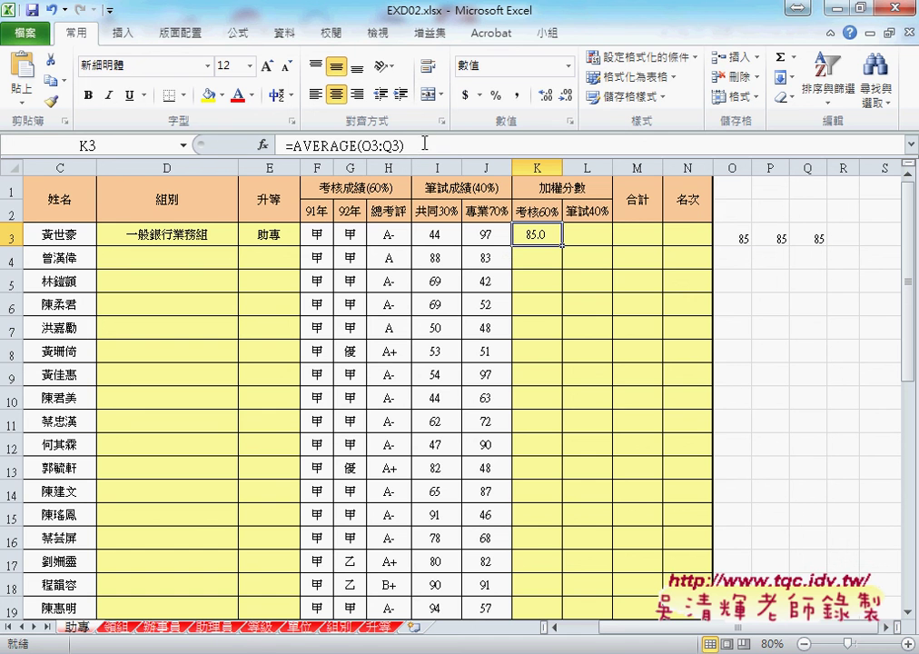
pyautogui.moveTo(405, 146); pyautogui.dragTo(295, 145)
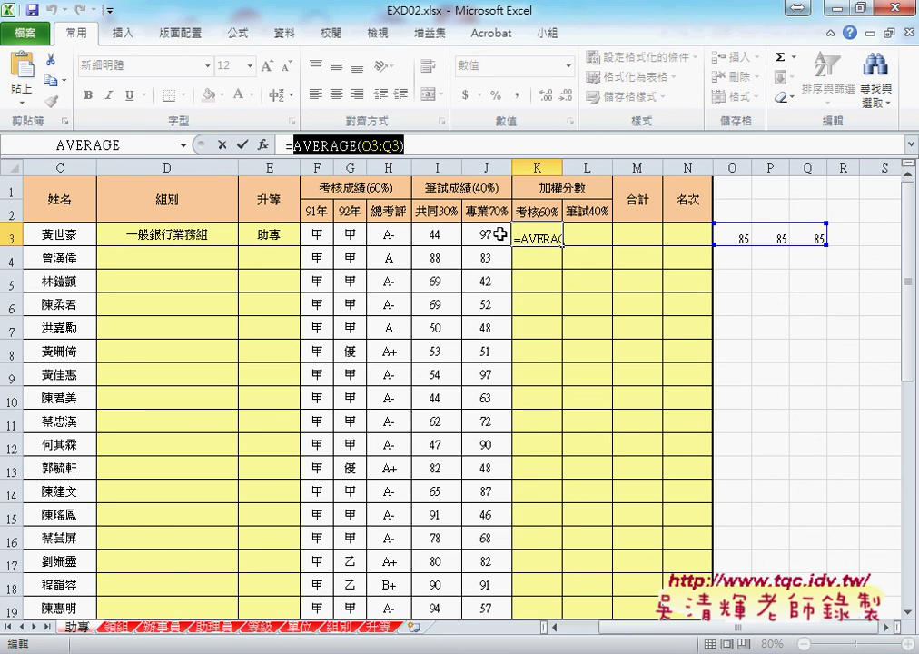
pyautogui.click(222, 146)
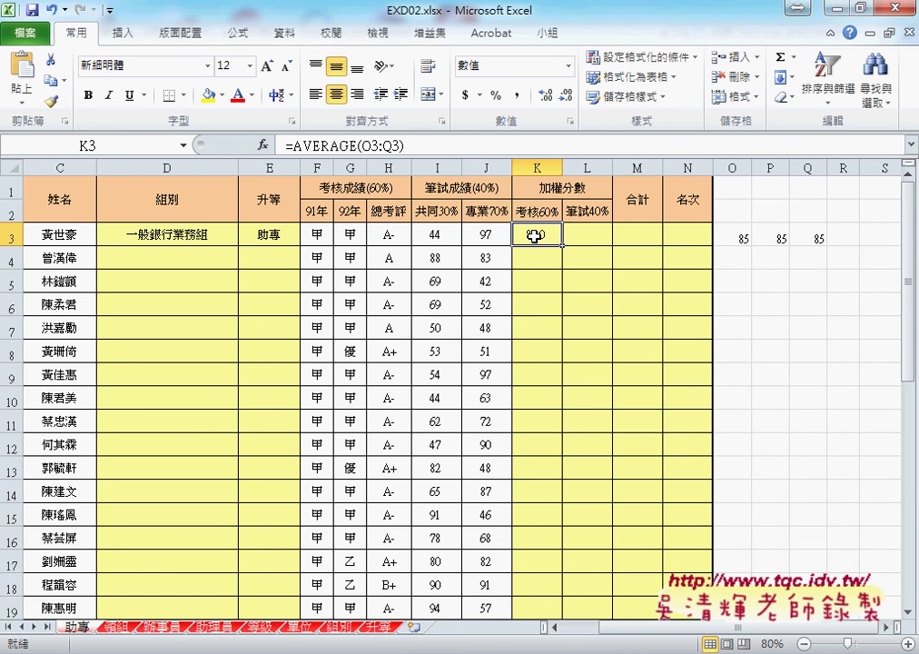